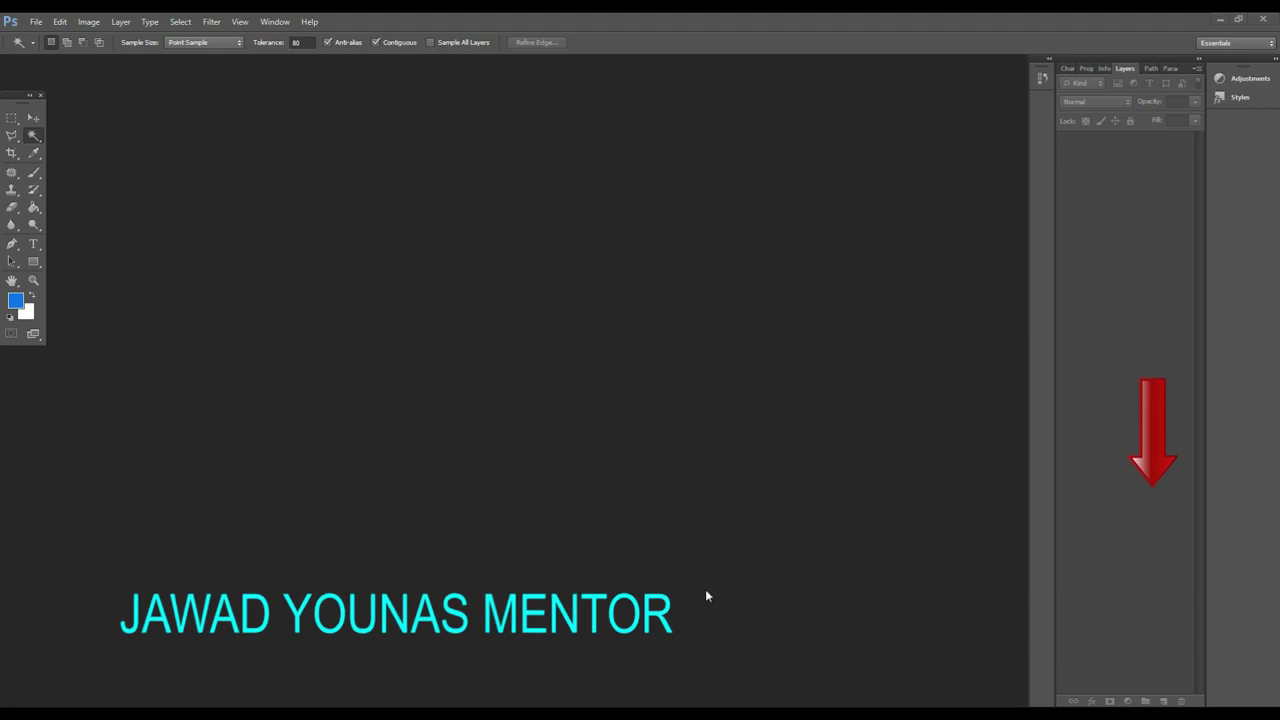
# Keep the Magic Wand as the tool, then show the trees search results and the download options
pyautogui.rightClick(32, 137)
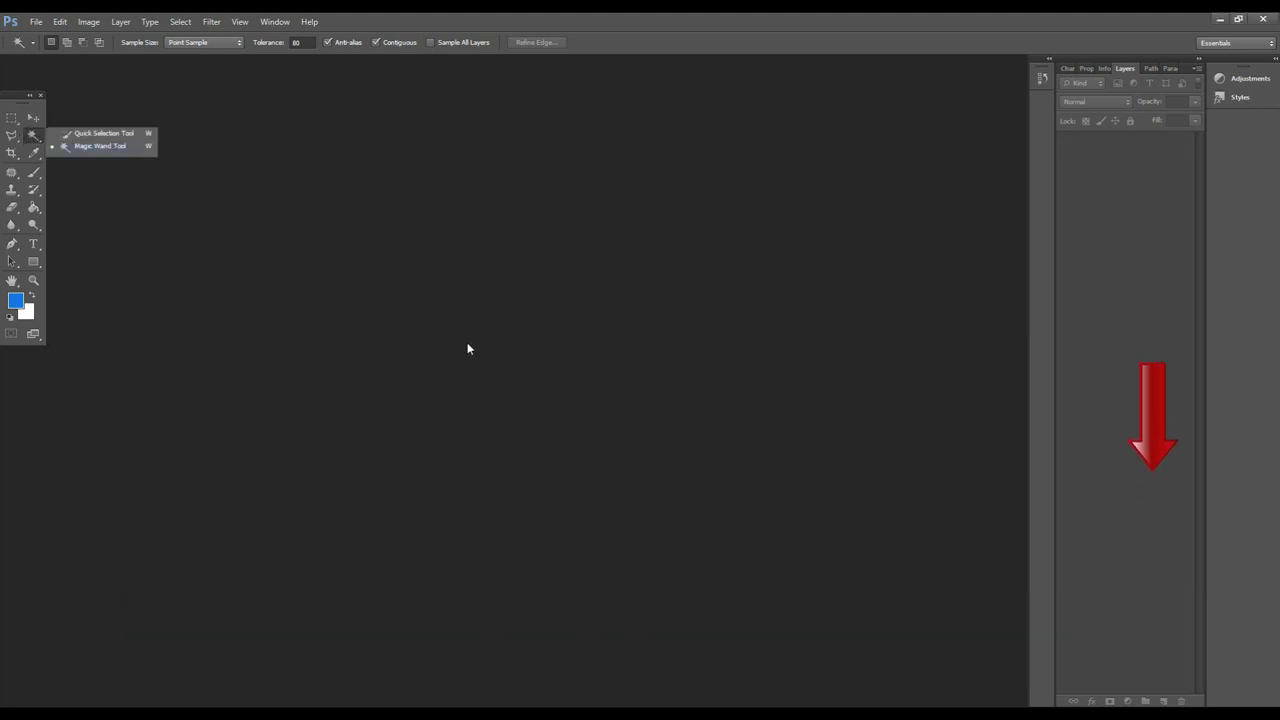
pyautogui.click(492, 394)
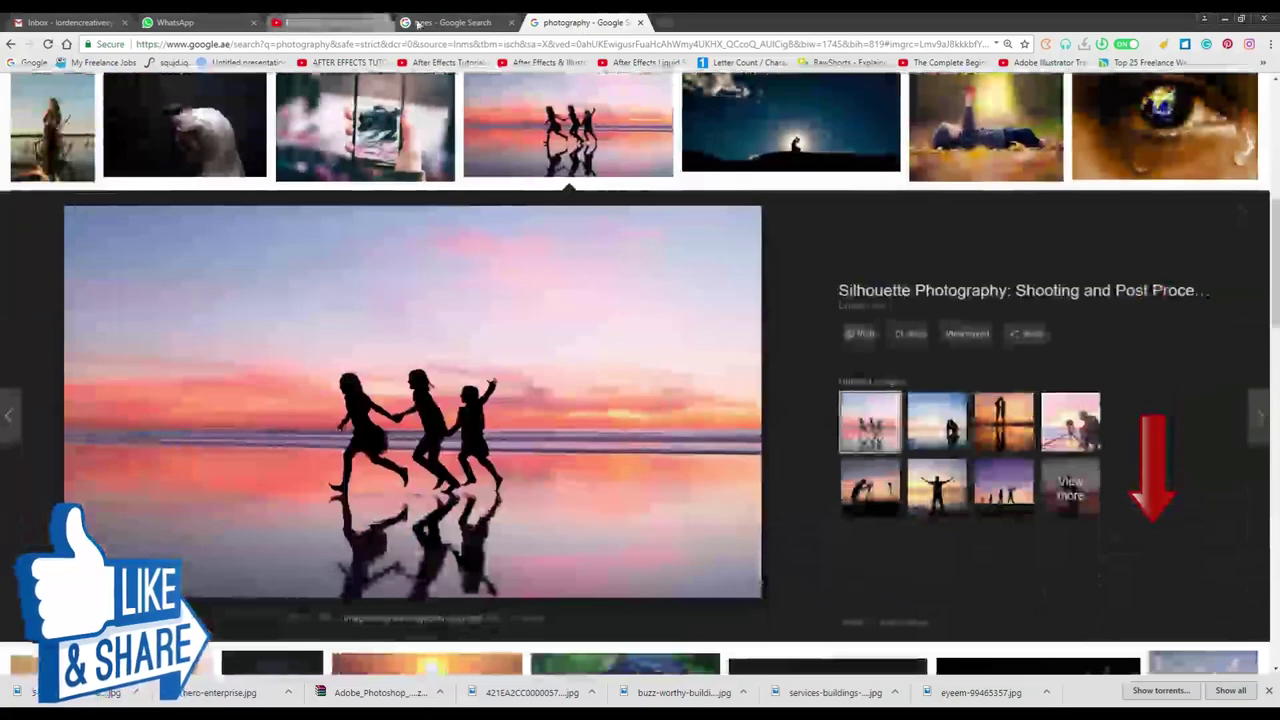
pyautogui.click(420, 22)
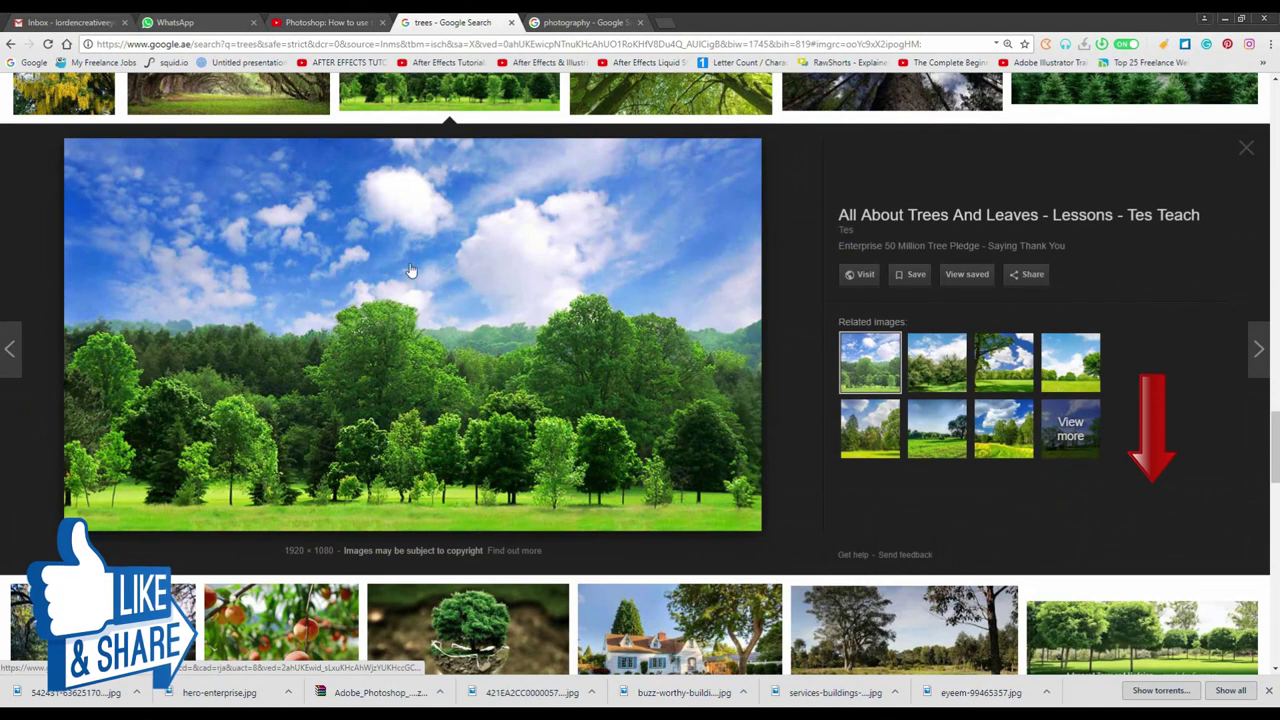
pyautogui.click(288, 692)
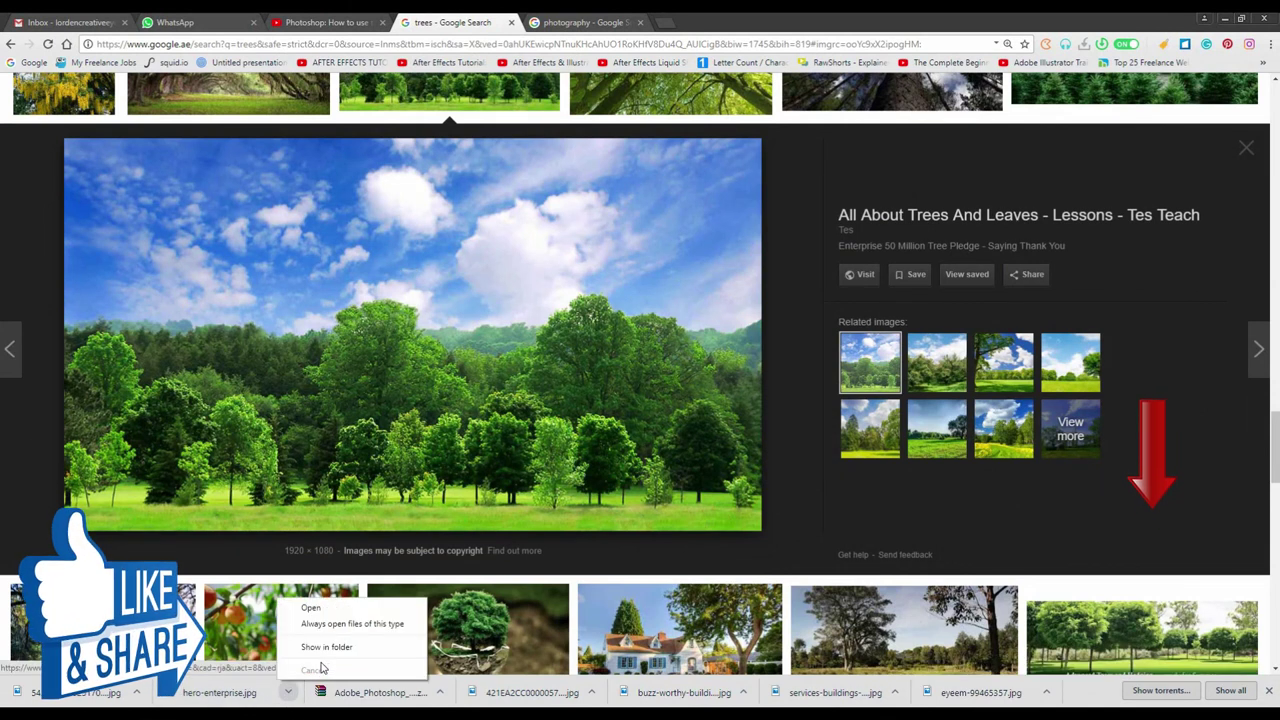
# Reveal hero-enterprise.jpg in Downloads and drag it into Photoshop as a new document
pyautogui.click(323, 650)
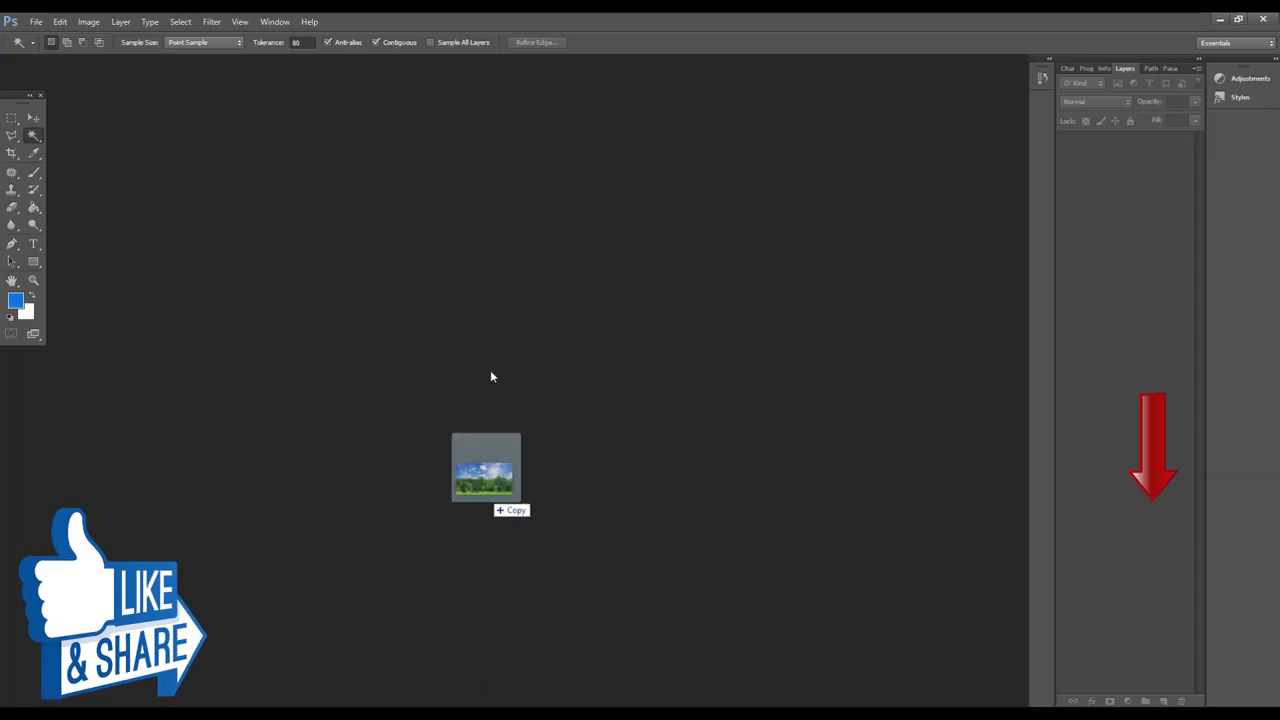
pyautogui.moveTo(372, 370); pyautogui.dragTo(491, 374)
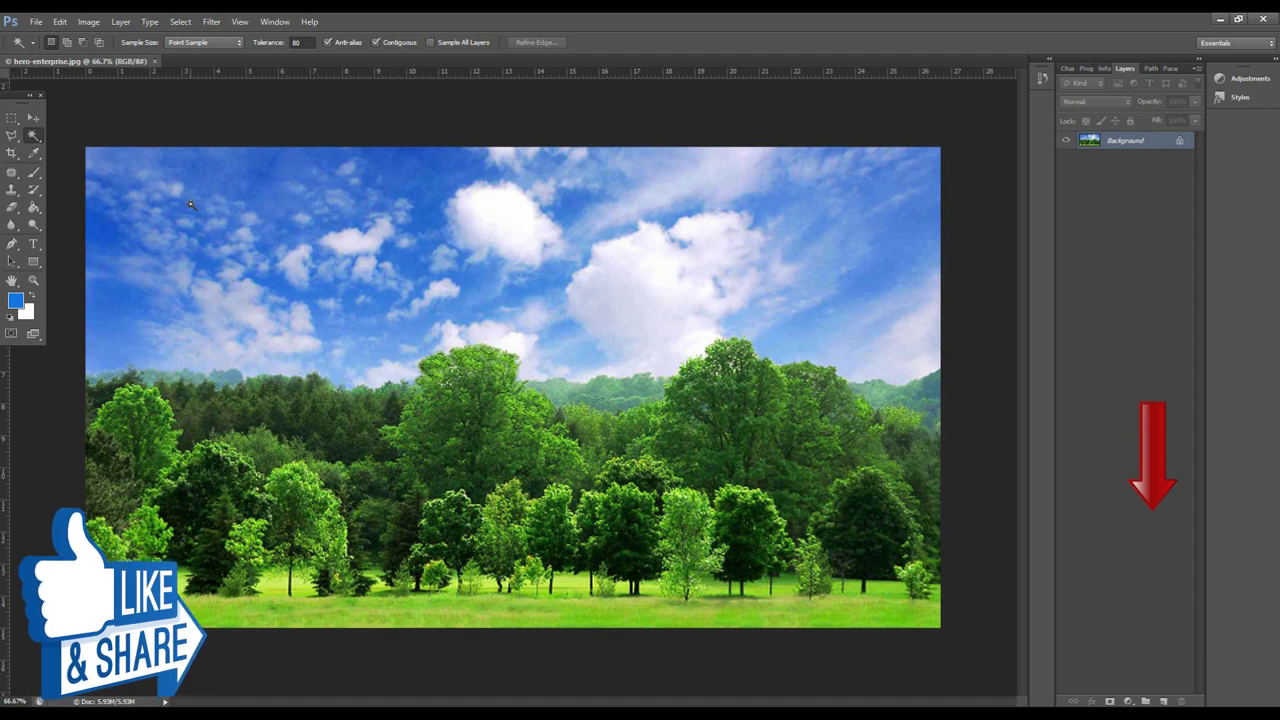
# Duplicate the photo to Layer 1, make Background a fully locked Layer 0, and reselect Layer 1
pyautogui.hotkey('ctrl', 'j')
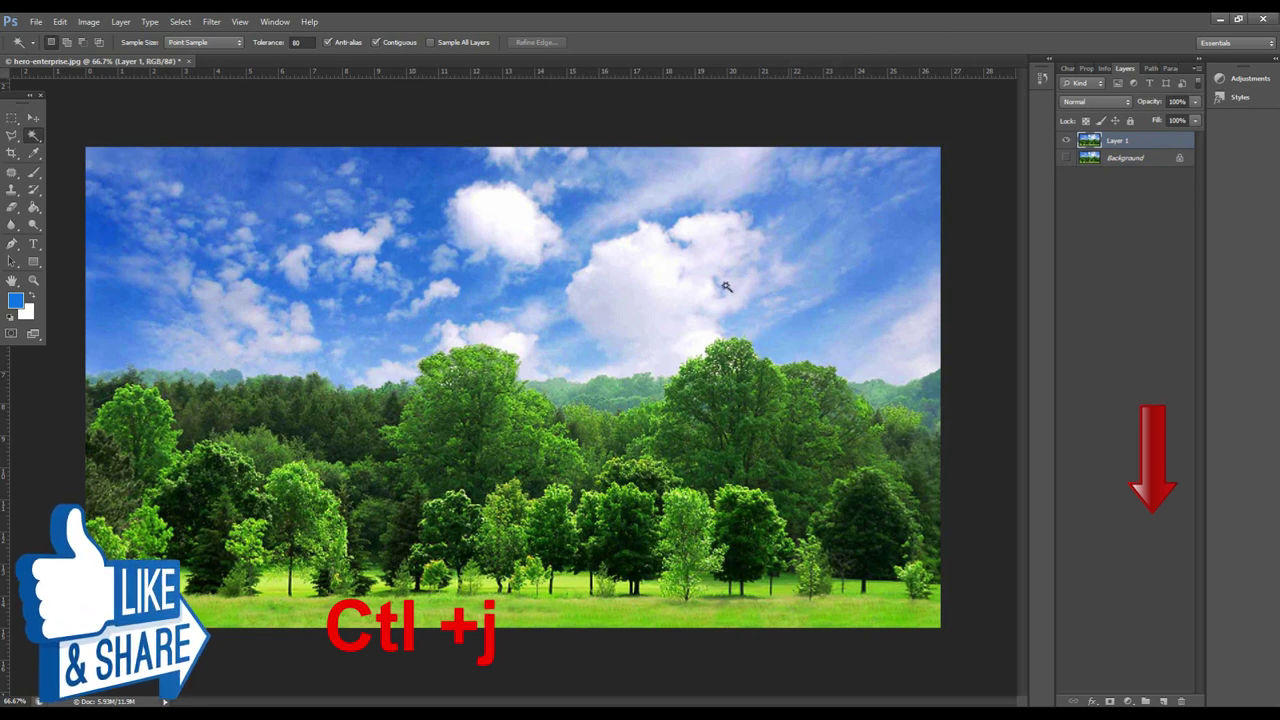
pyautogui.click(1140, 160)
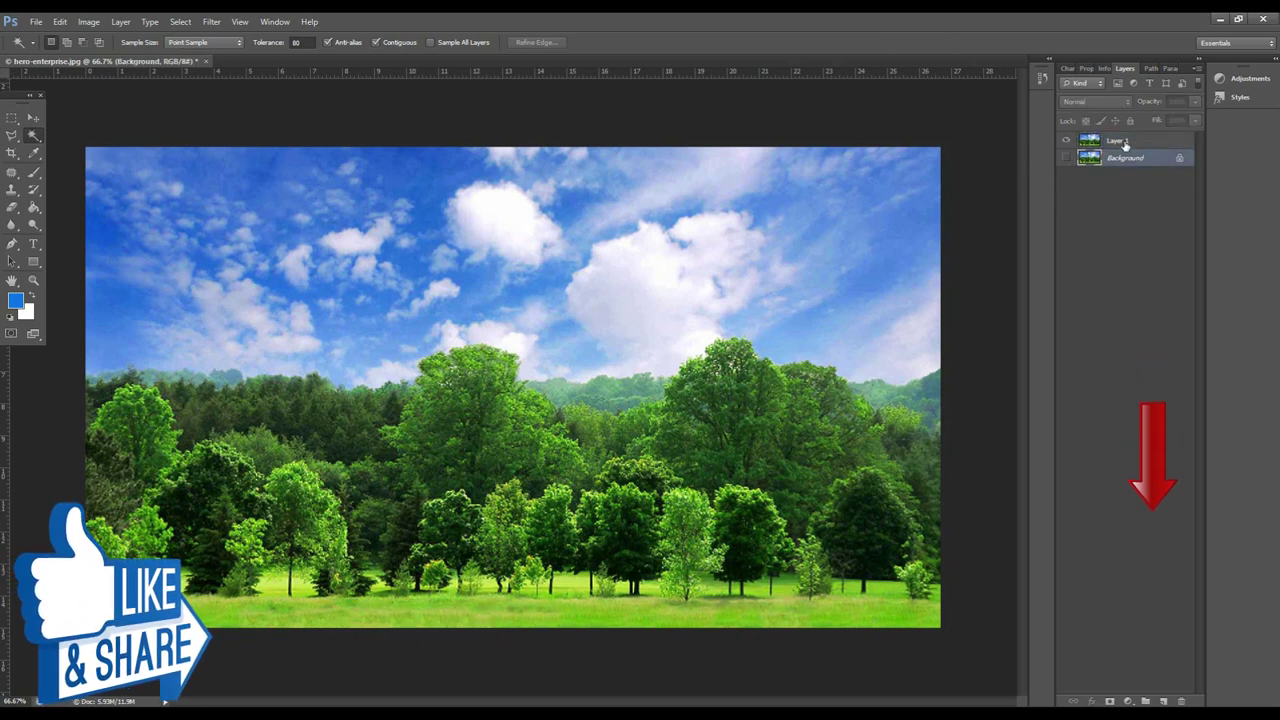
pyautogui.doubleClick(1105, 160)
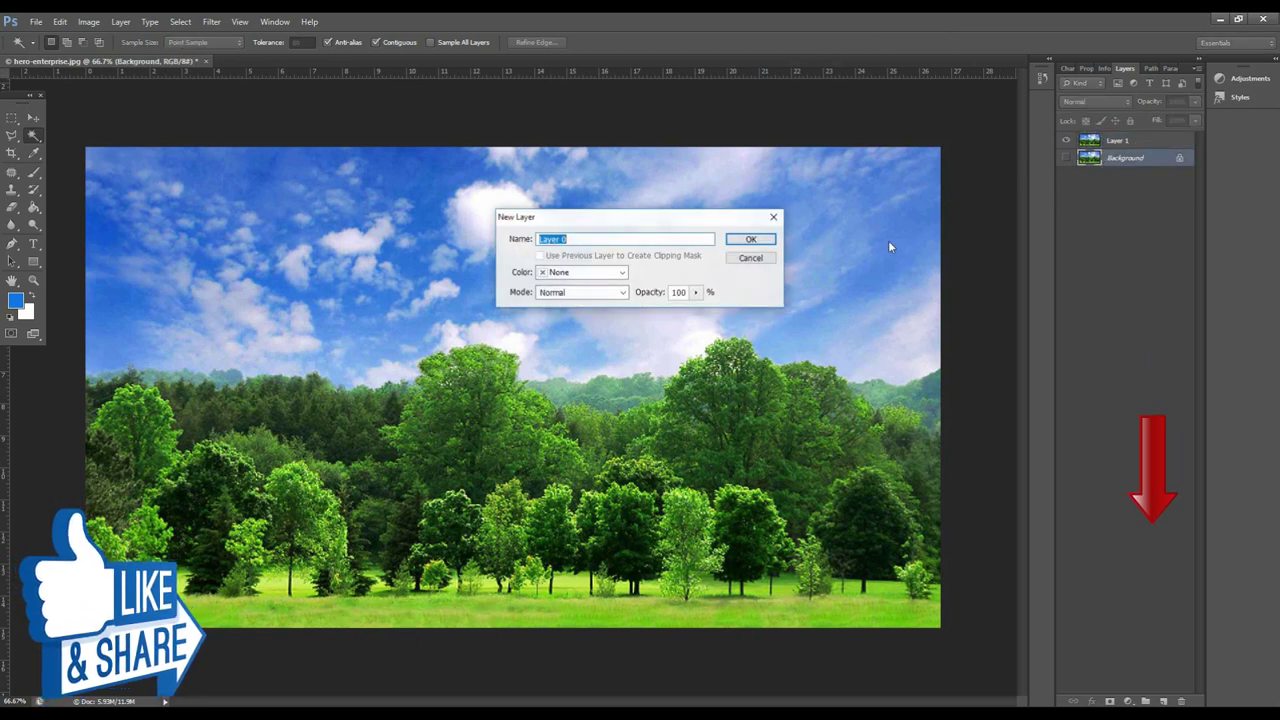
pyautogui.click(751, 248)
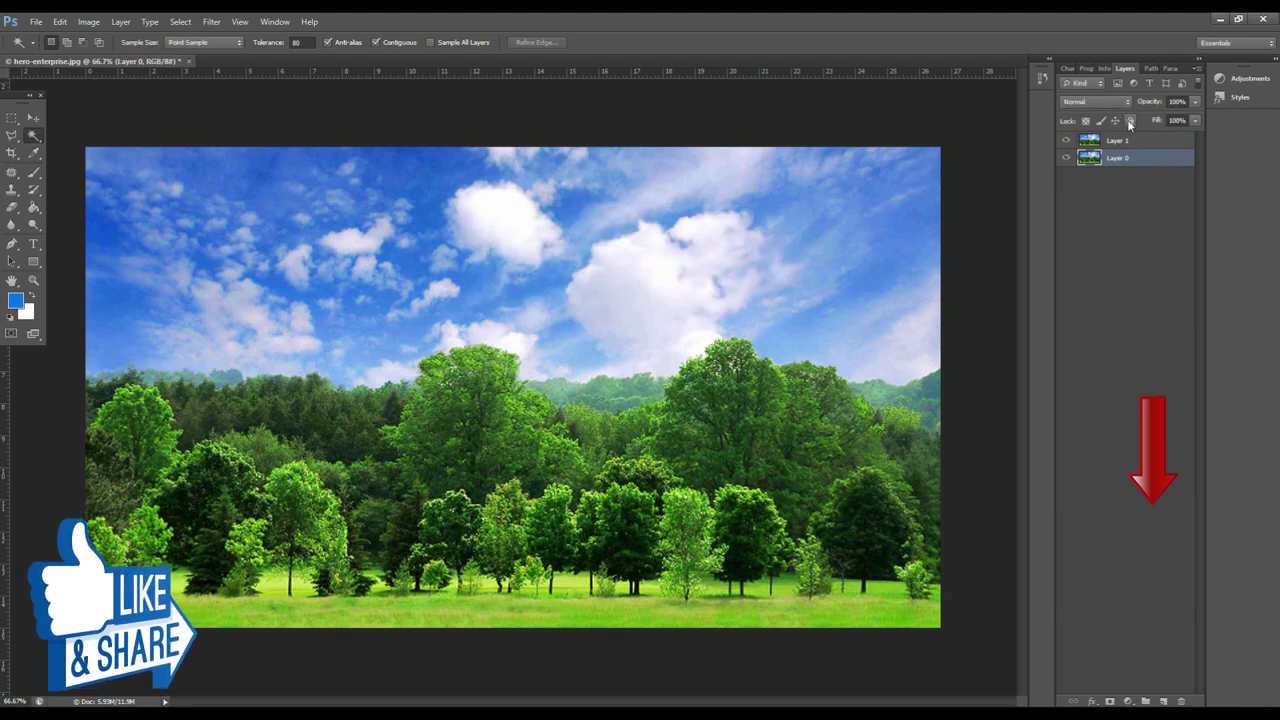
pyautogui.click(1129, 121)
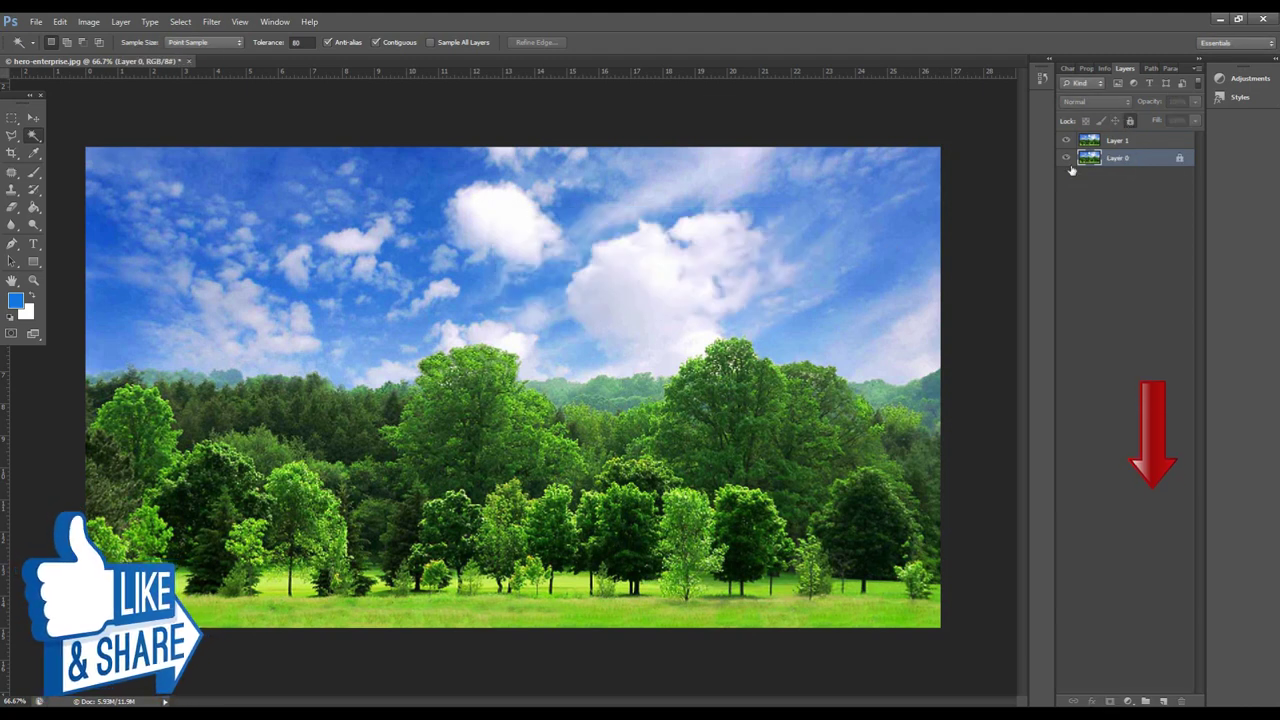
pyautogui.click(1102, 145)
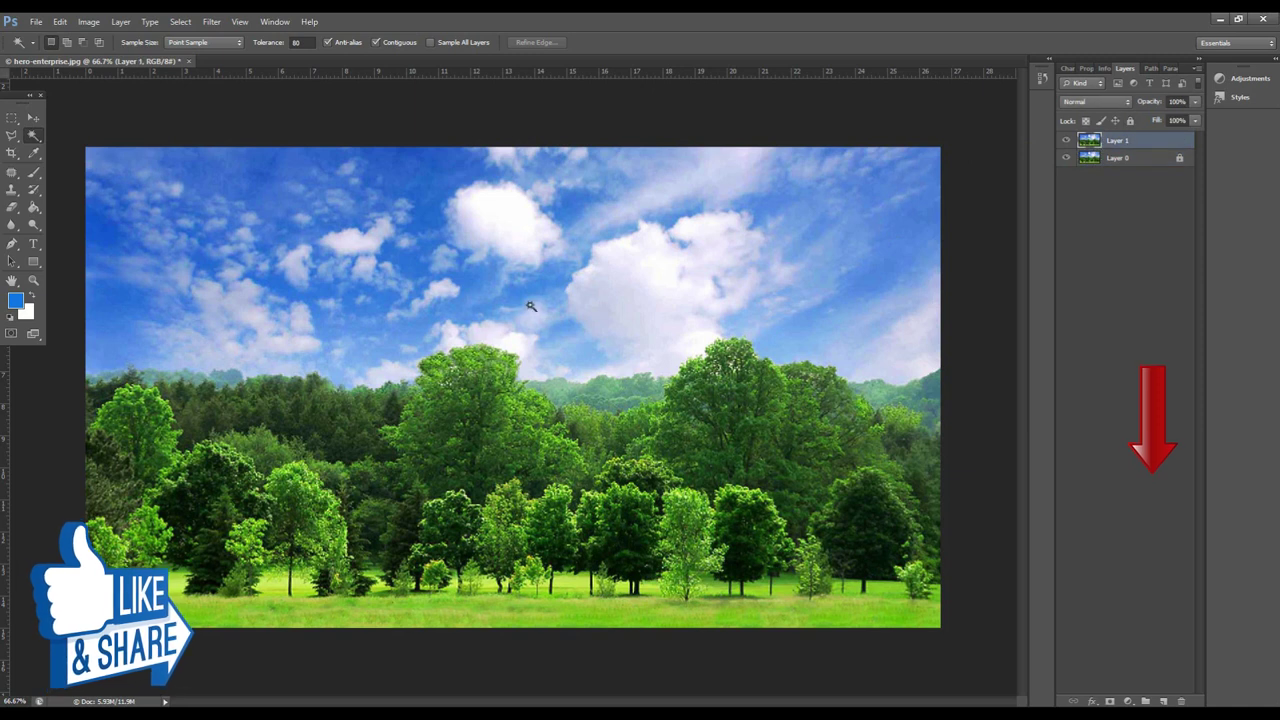
# Magic-wand add the blue sky and its several clouds, then copy them onto Layer 2
pyautogui.click(510, 212)
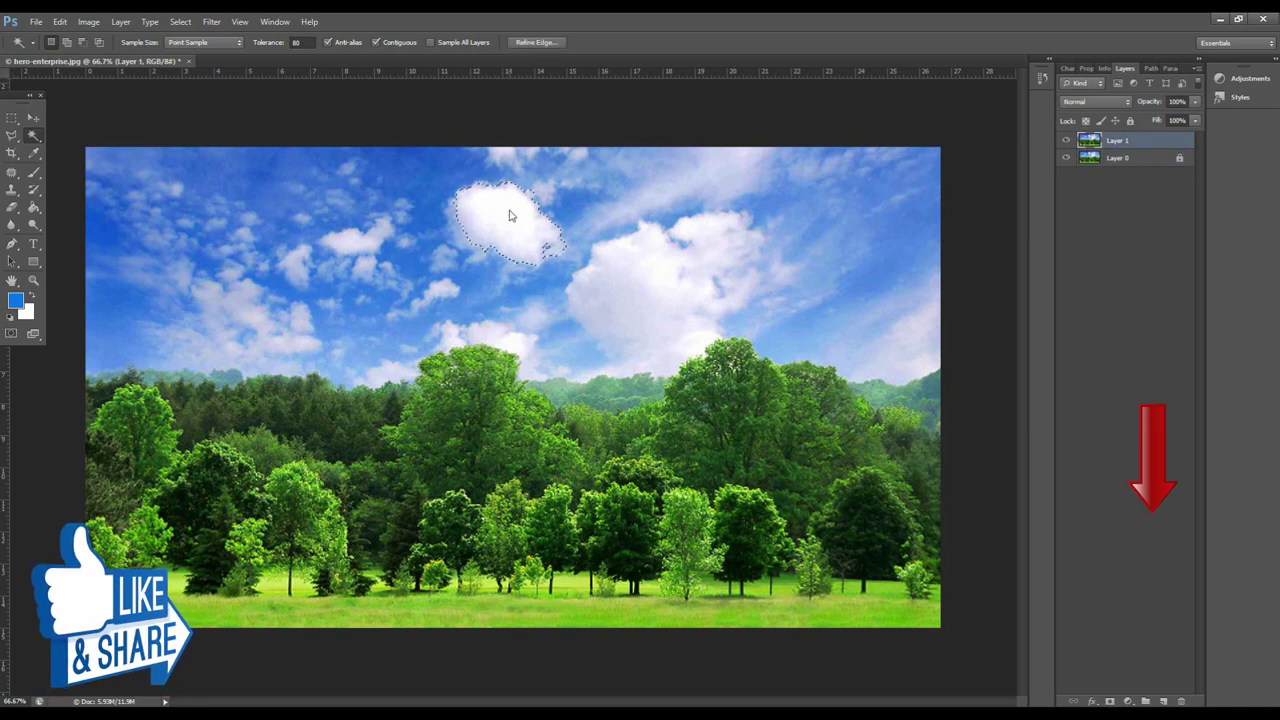
pyautogui.click(630, 288)
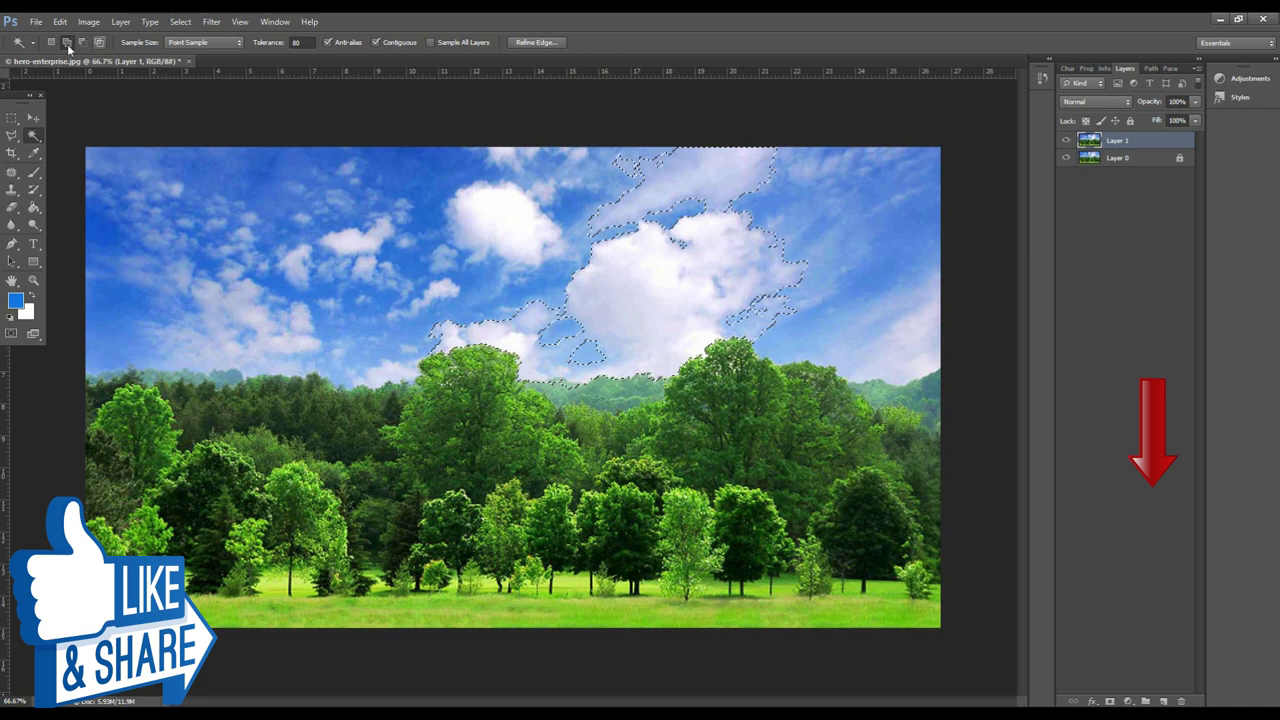
pyautogui.click(509, 217)
pyautogui.click(257, 337)
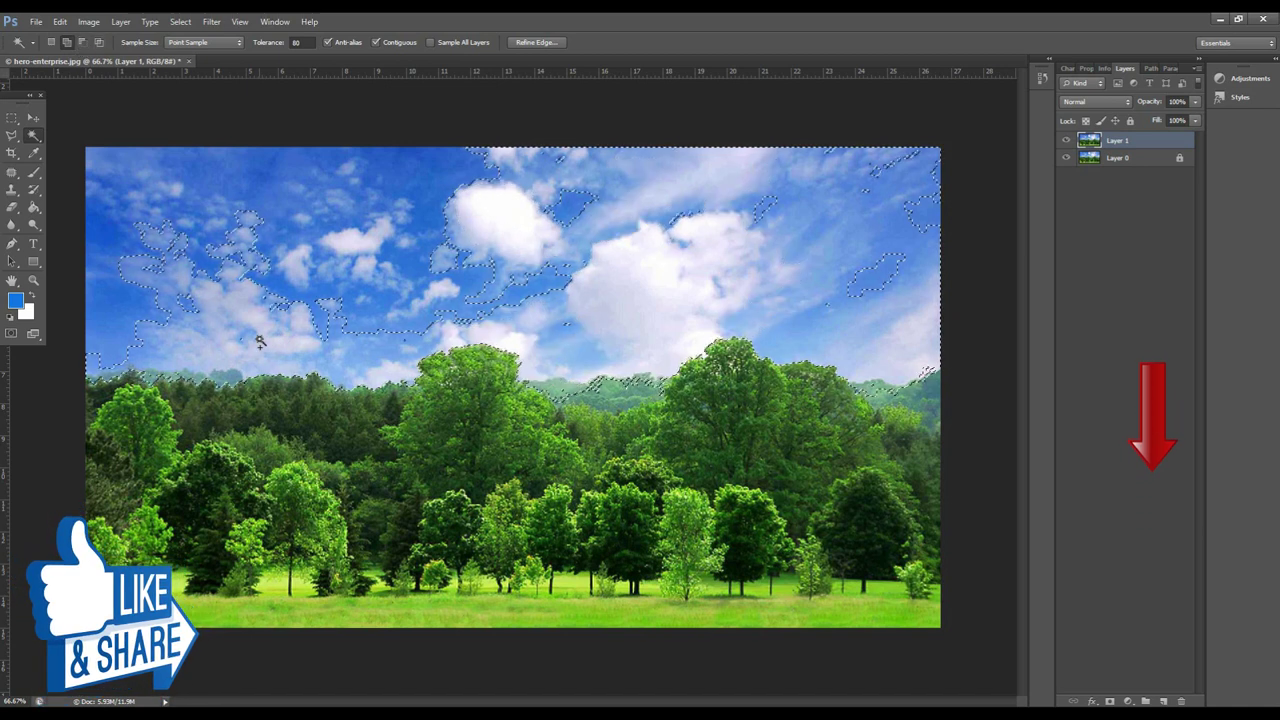
pyautogui.click(366, 243)
pyautogui.click(300, 260)
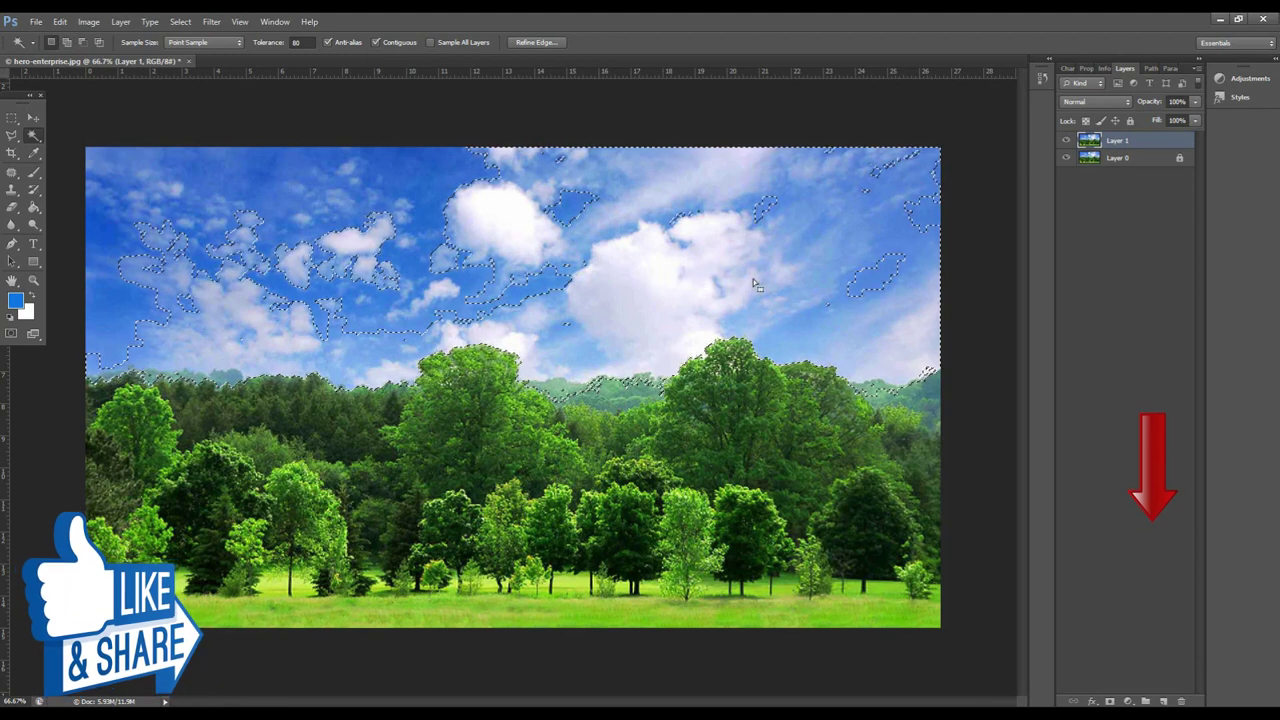
pyautogui.hotkey('ctrl', 'j')
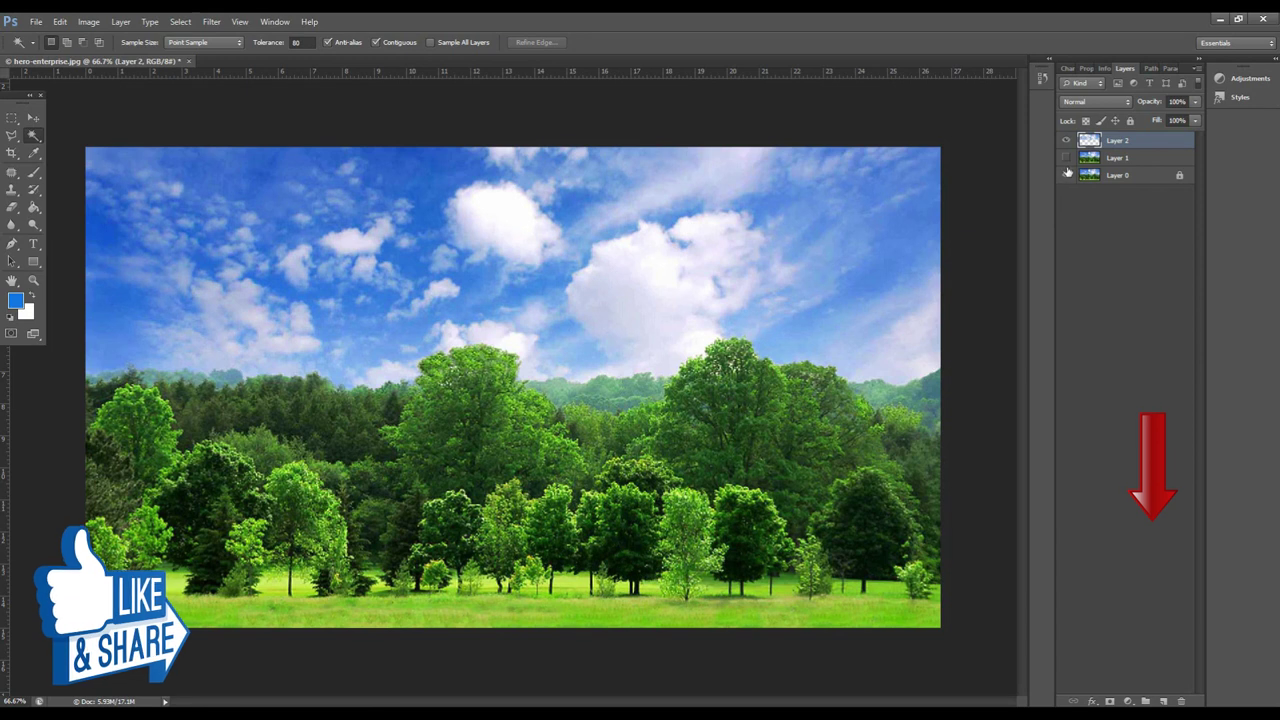
# Hide Layer 0 and try a Polygonal Lasso outline, dismissing the no-pixels-selected warning
pyautogui.click(1066, 175)
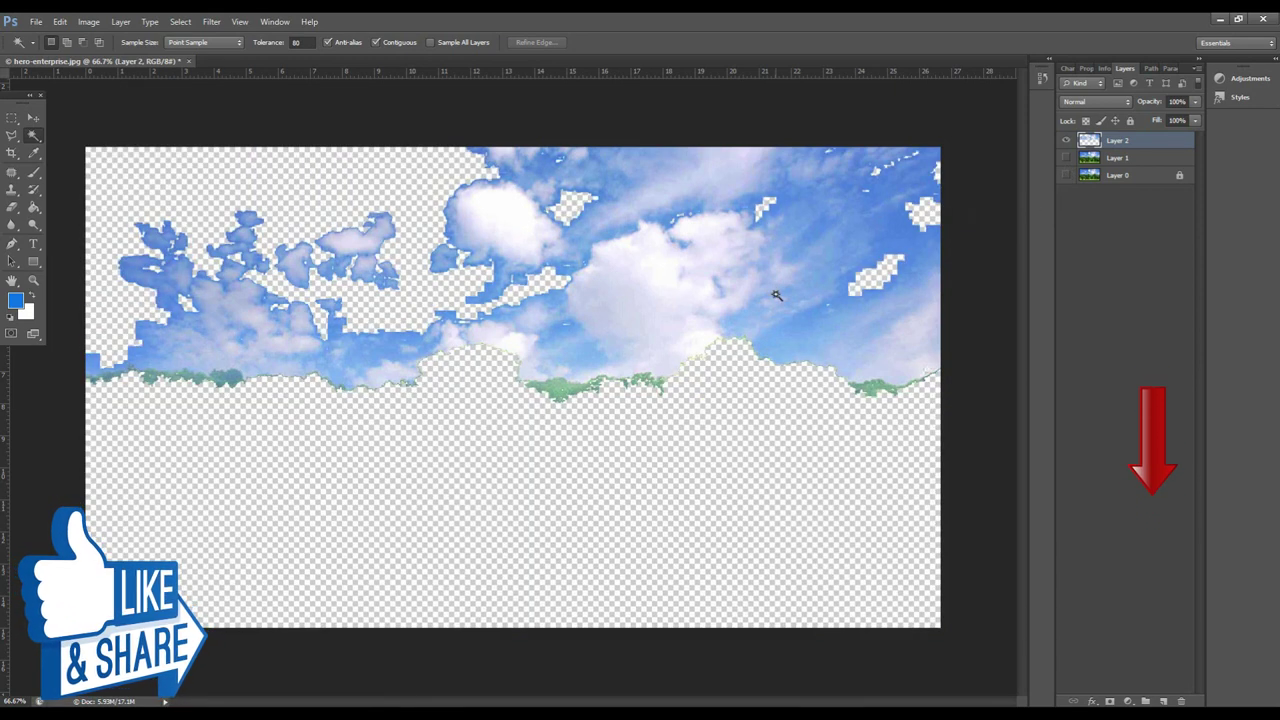
pyautogui.click(9, 136)
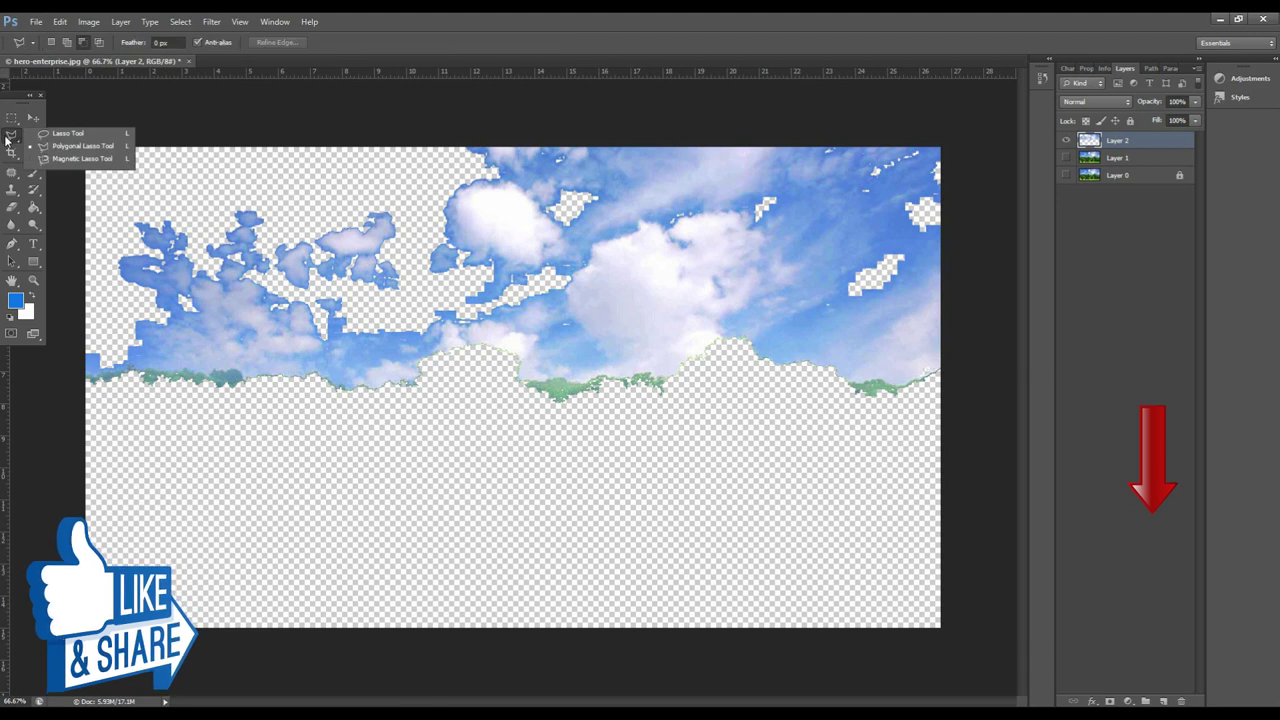
pyautogui.click(117, 147)
pyautogui.click(298, 120)
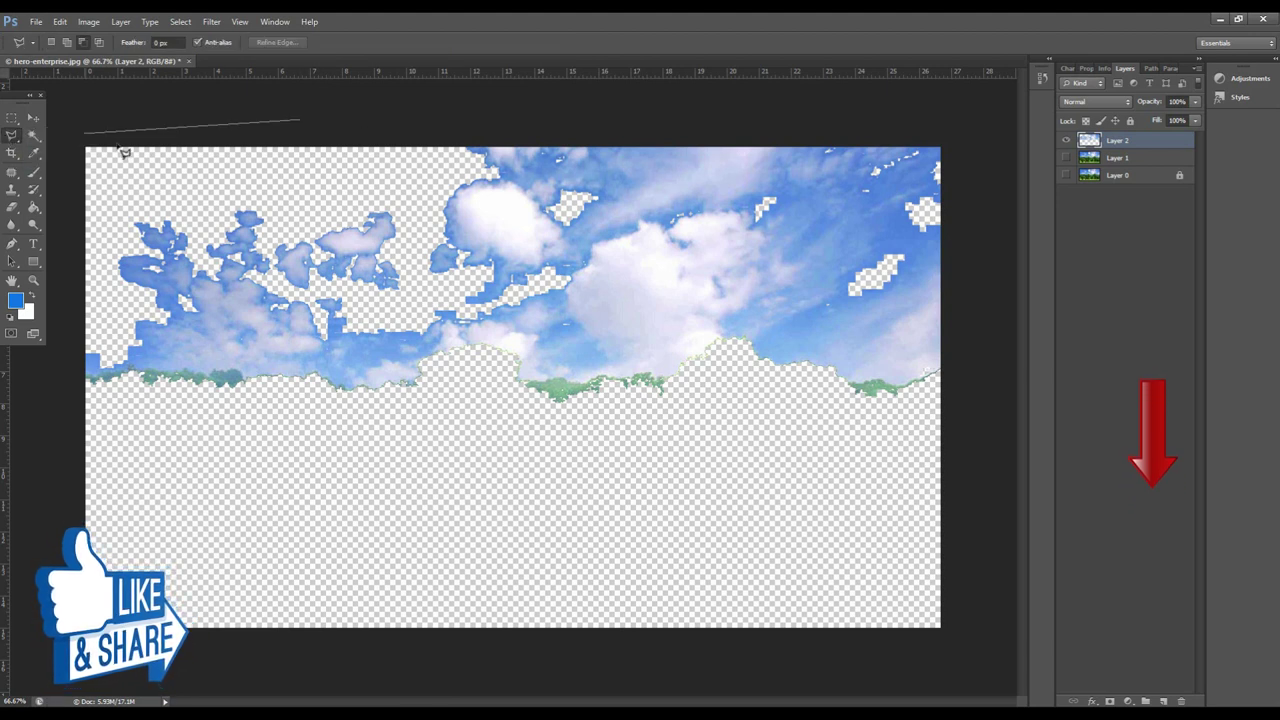
pyautogui.doubleClick(198, 150)
pyautogui.click(610, 278)
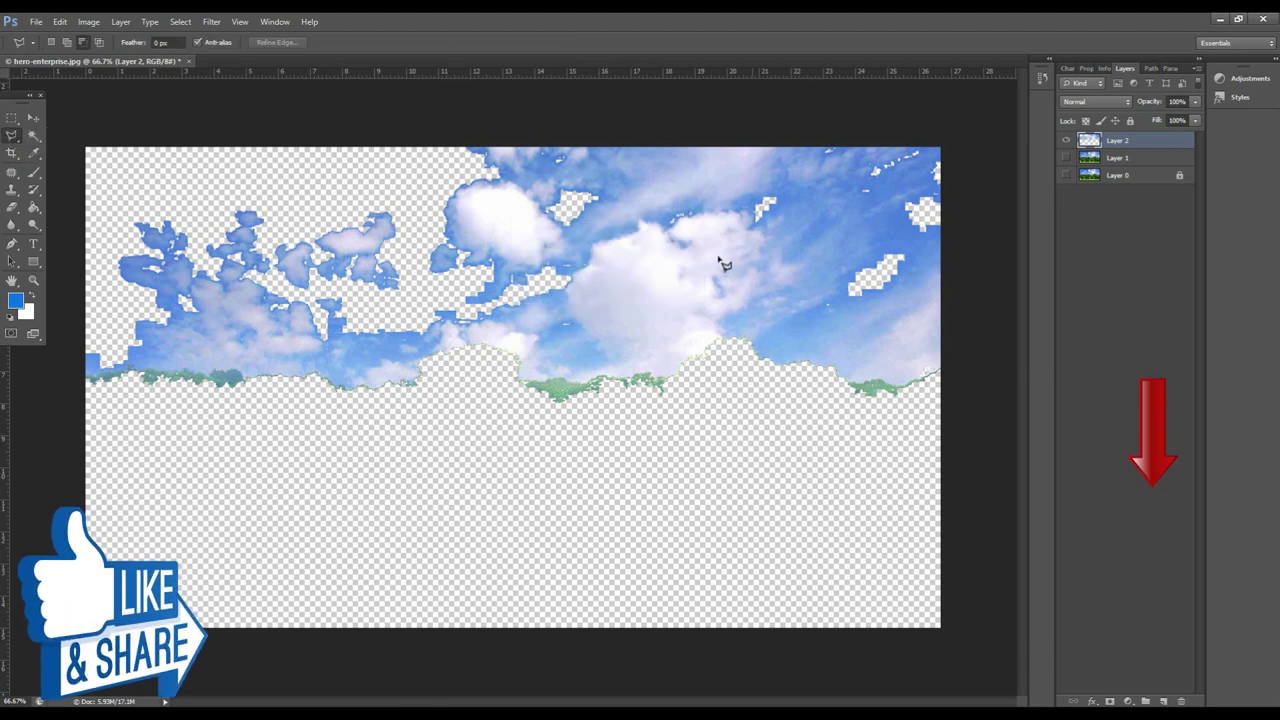
# Hide Layer 2 and show Layer 1 so the full trees photo is visible again
pyautogui.click(1067, 140)
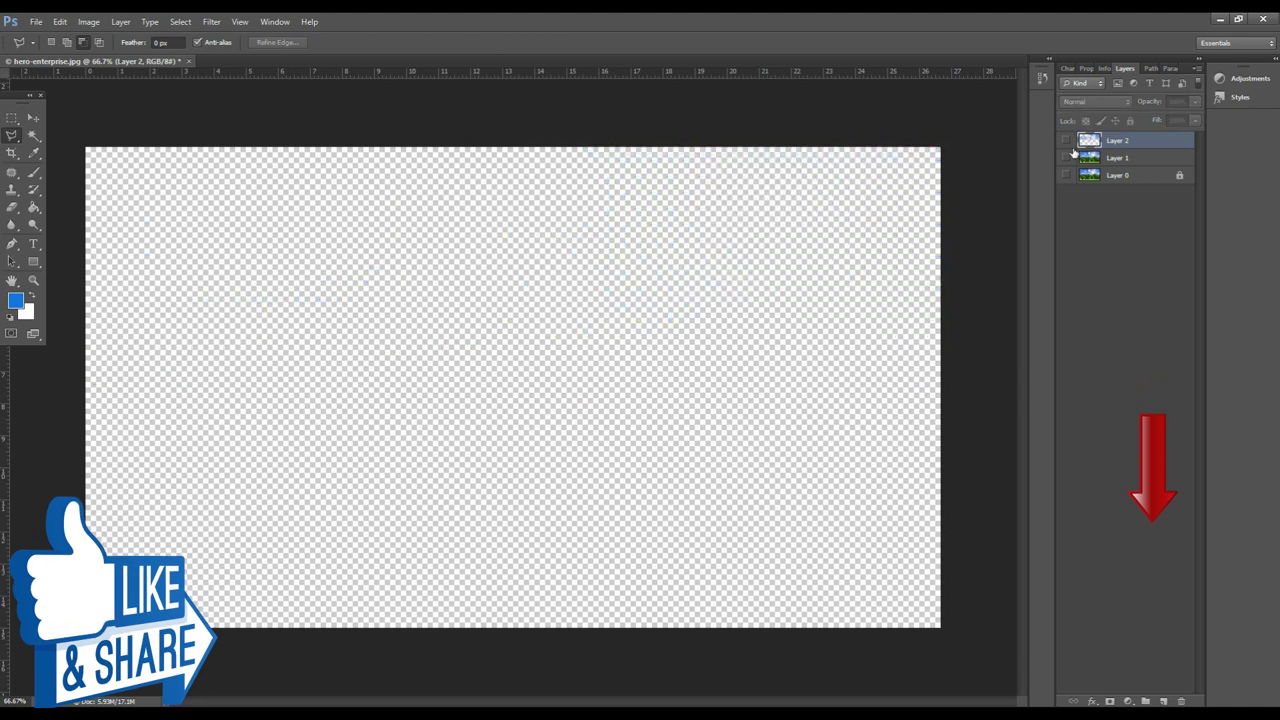
pyautogui.click(1066, 159)
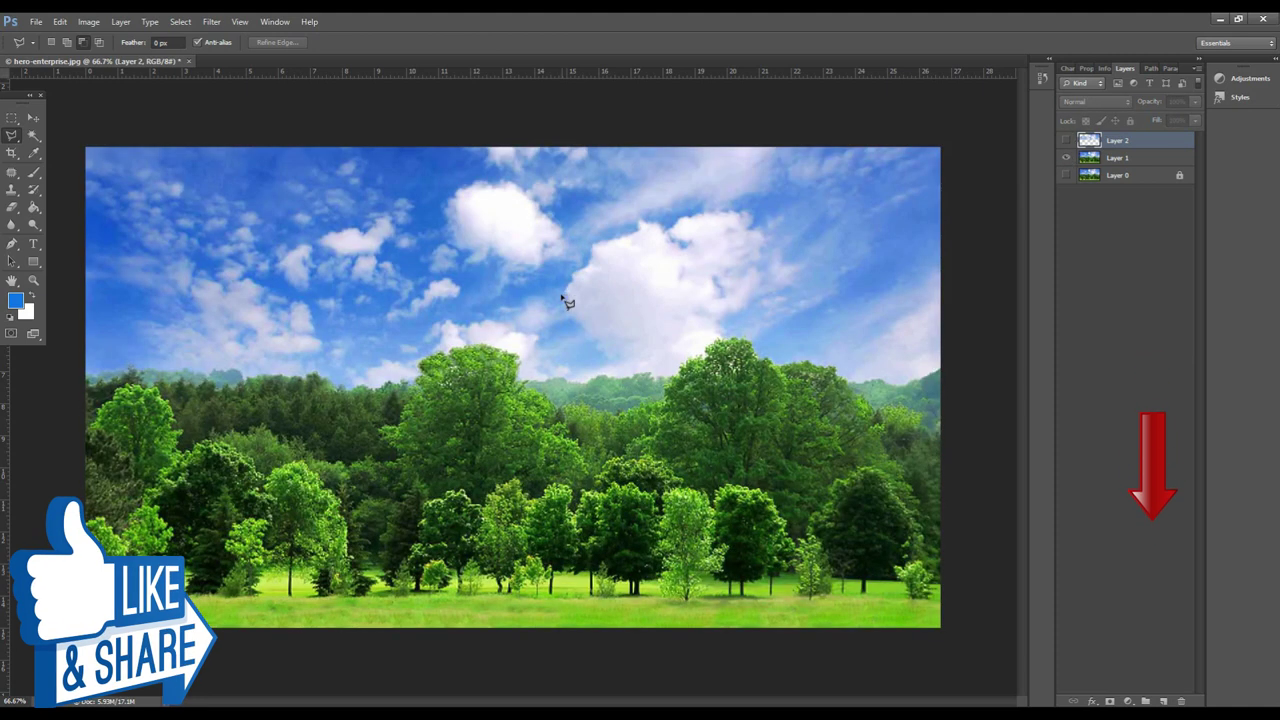
pyautogui.click(34, 137)
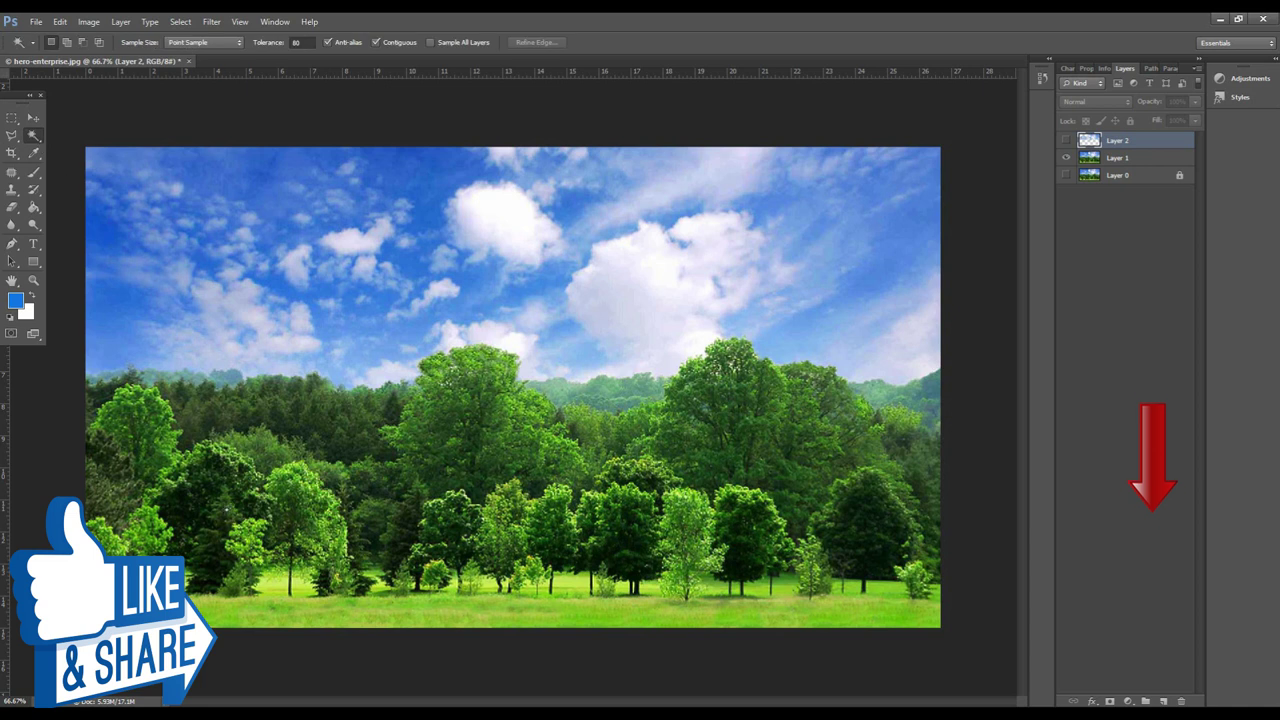
# Magic-wand select the trees and grass below the sky line and copy them from Layer 1 to Layer 3
pyautogui.click(205, 503)
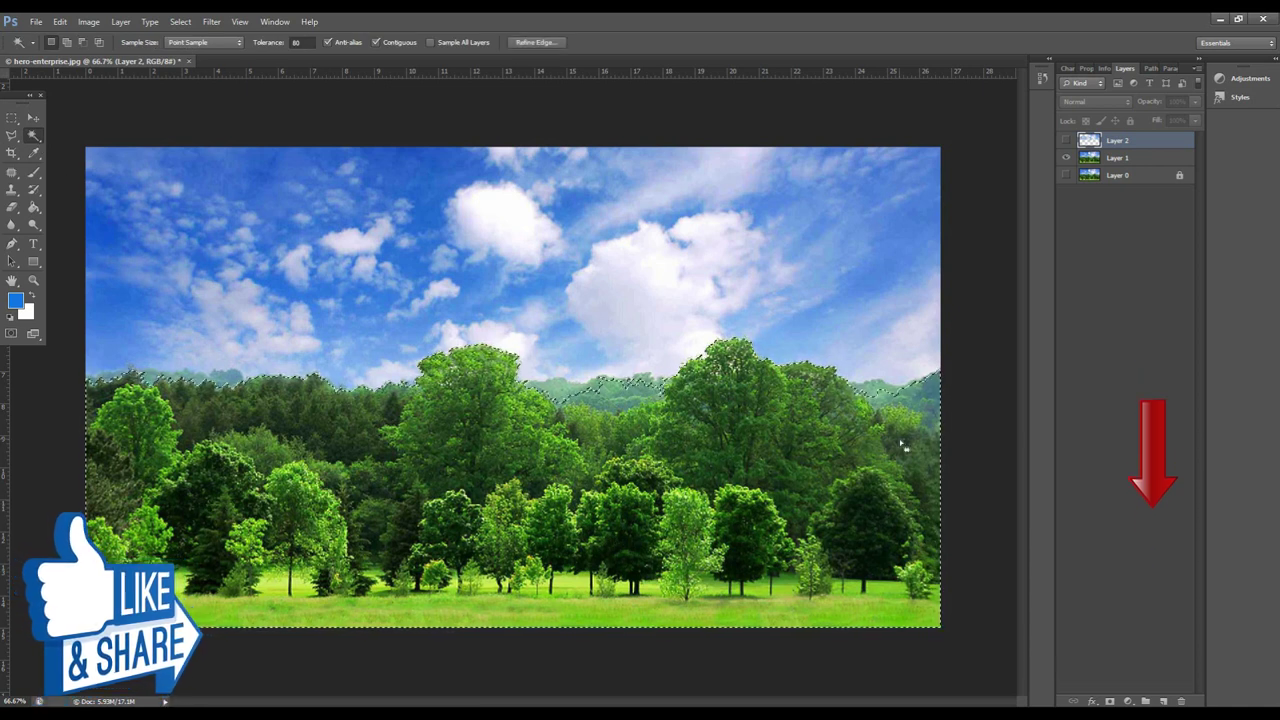
pyautogui.click(1092, 158)
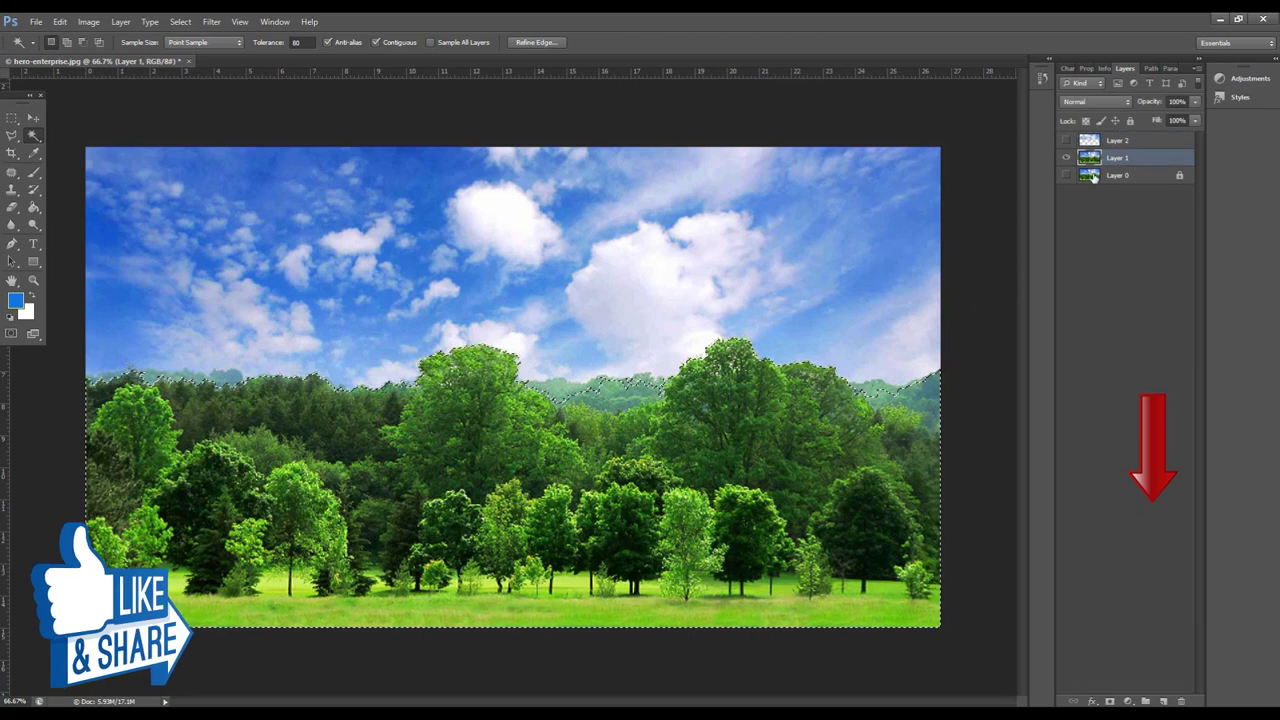
pyautogui.hotkey('ctrl', 'j')
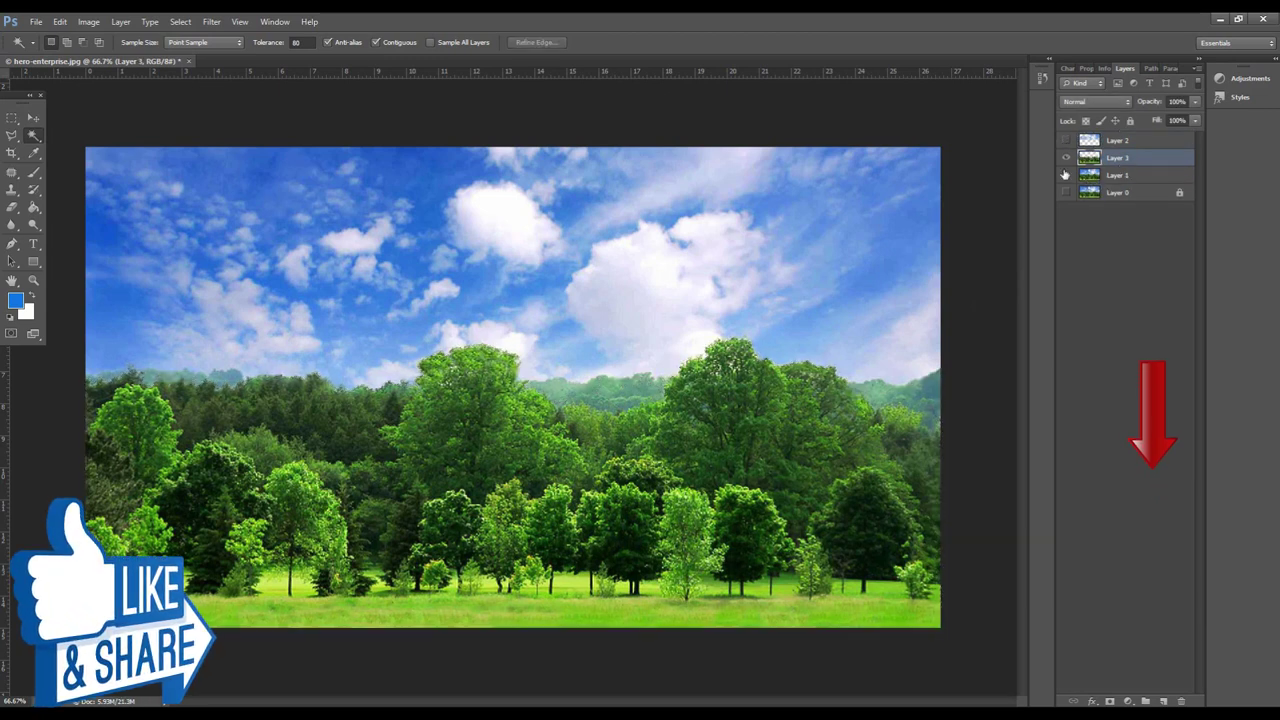
# Hide the forest photo's Layer 1, then open the downloaded sunset beach silhouette photo as a new document
pyautogui.click(1065, 175)
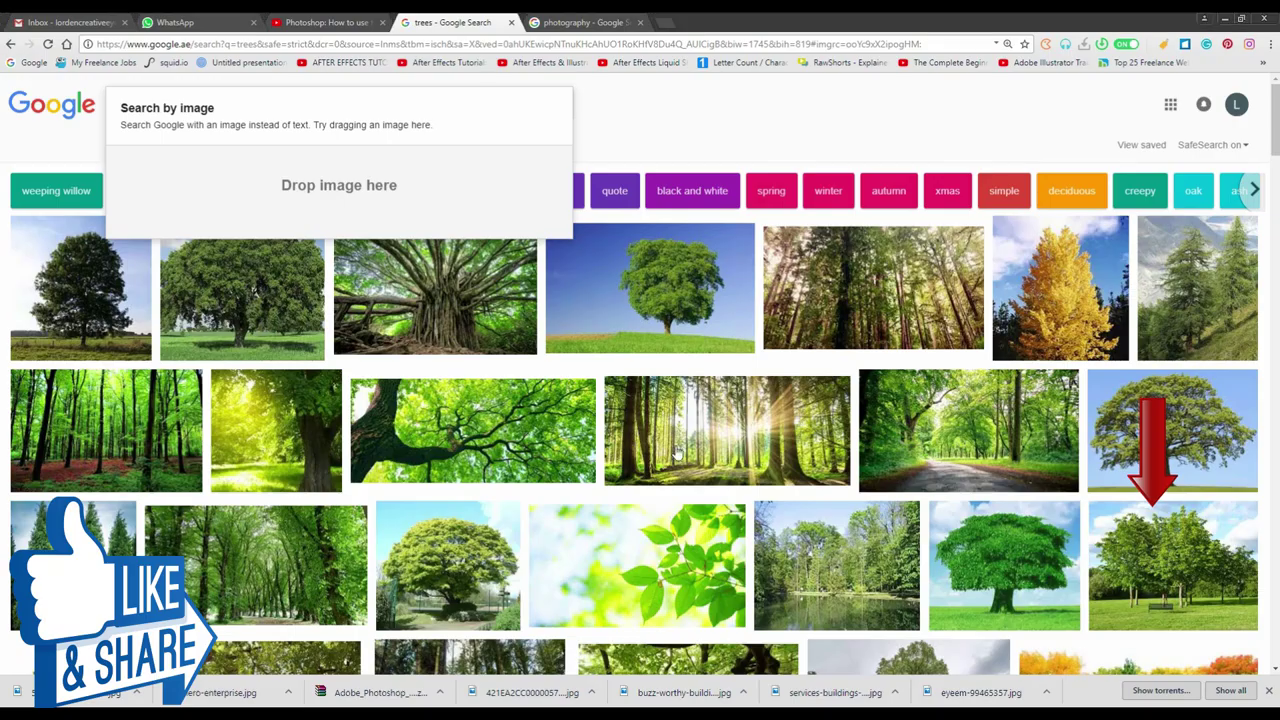
pyautogui.moveTo(488, 416)
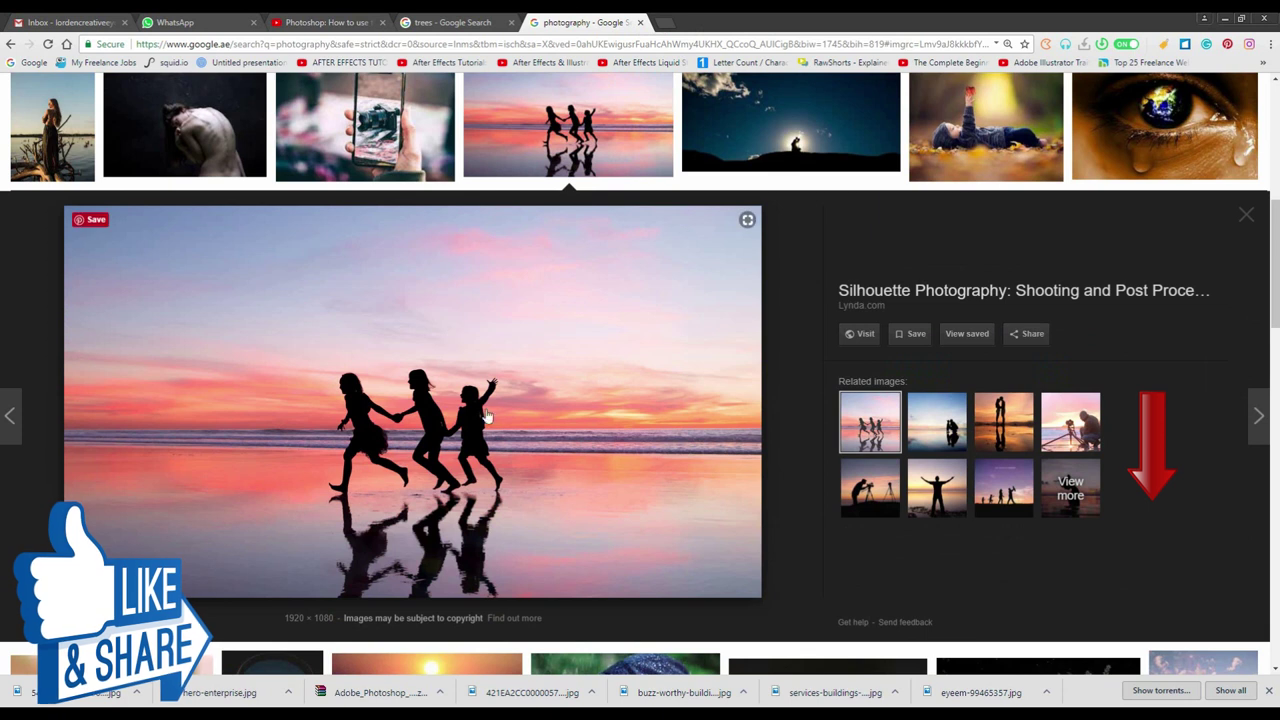
pyautogui.moveTo(120, 662)
pyautogui.click(138, 692)
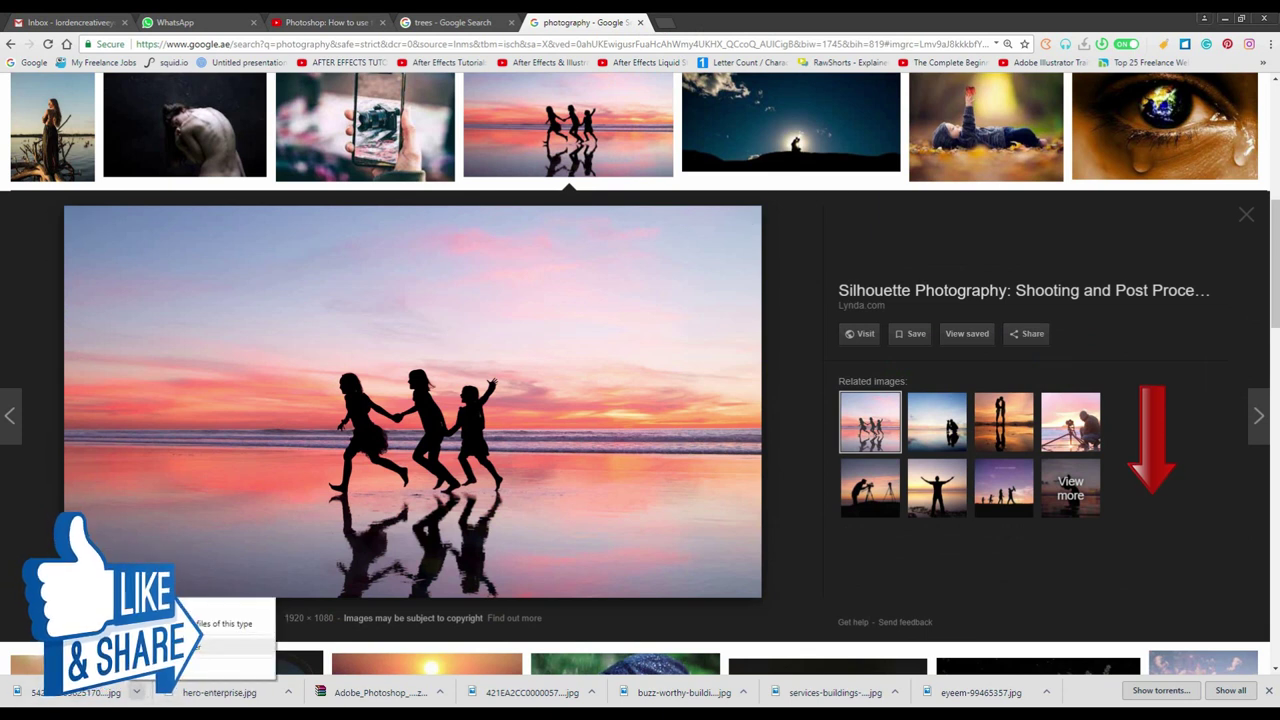
pyautogui.click(240, 640)
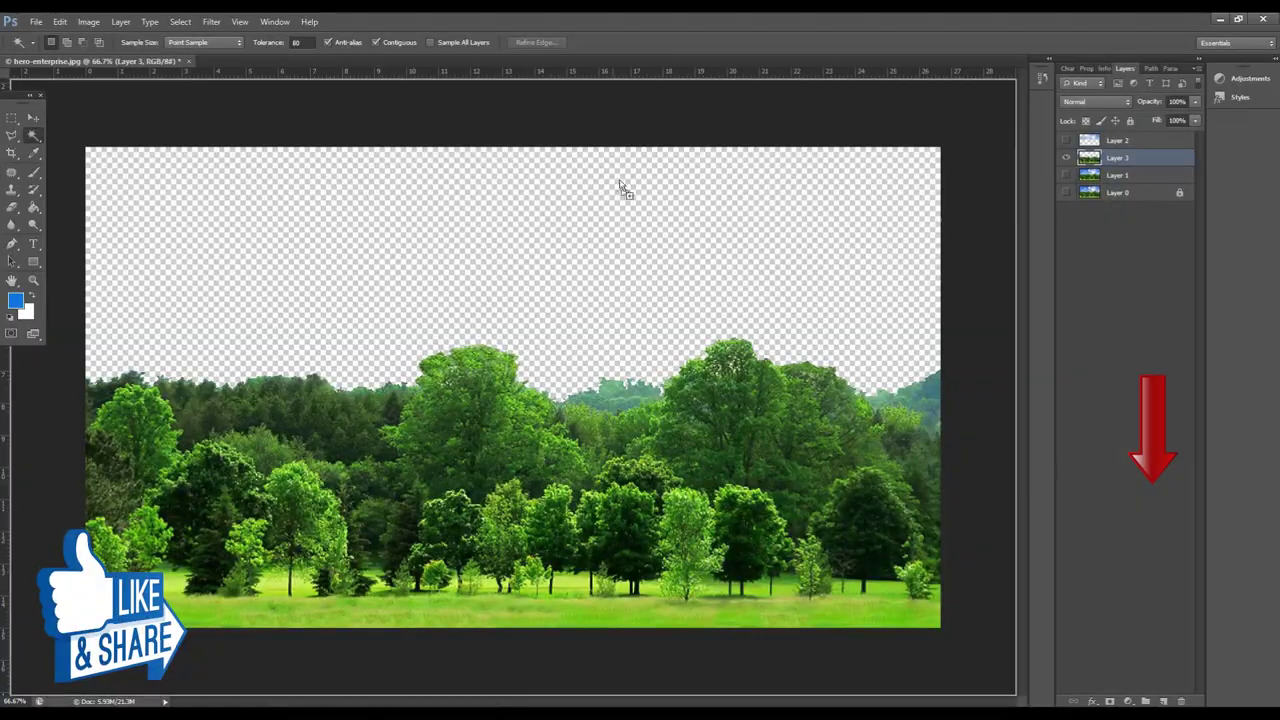
pyautogui.moveTo(620, 187); pyautogui.dragTo(636, 62)
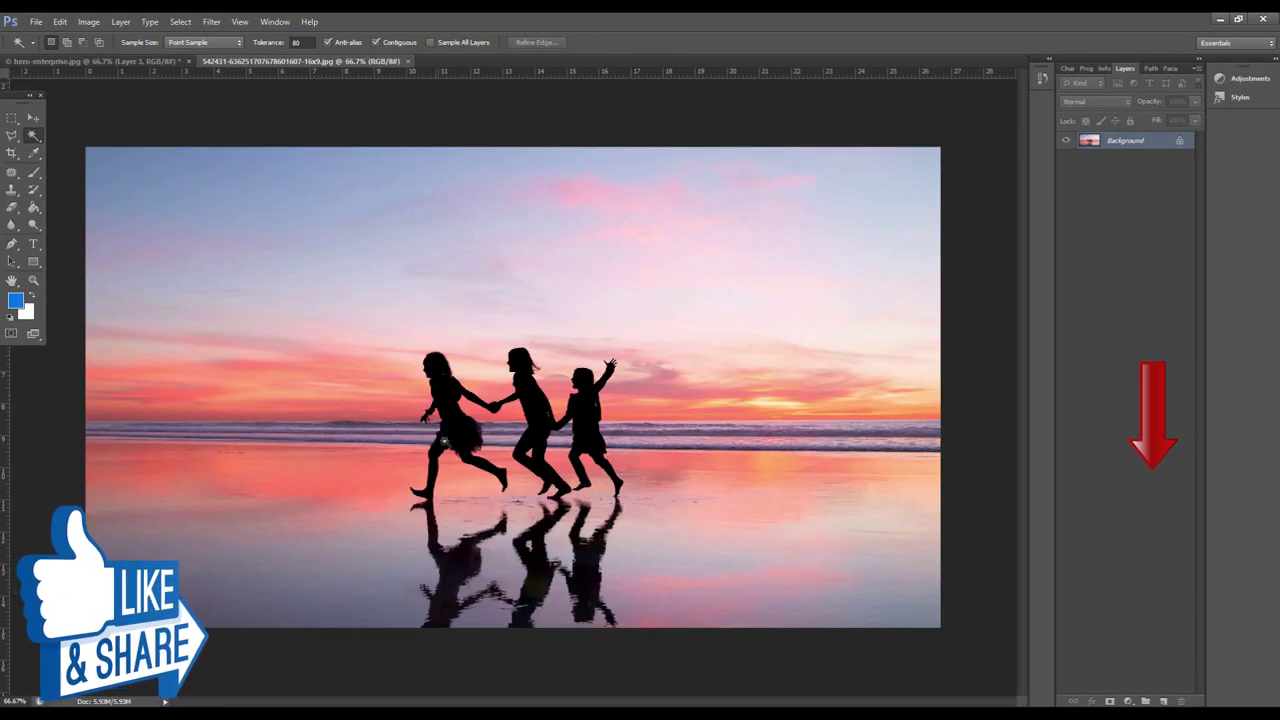
# Magic-wand click a black silhouette at tolerance 80 to select all three runners and reflections
pyautogui.click(530, 400)
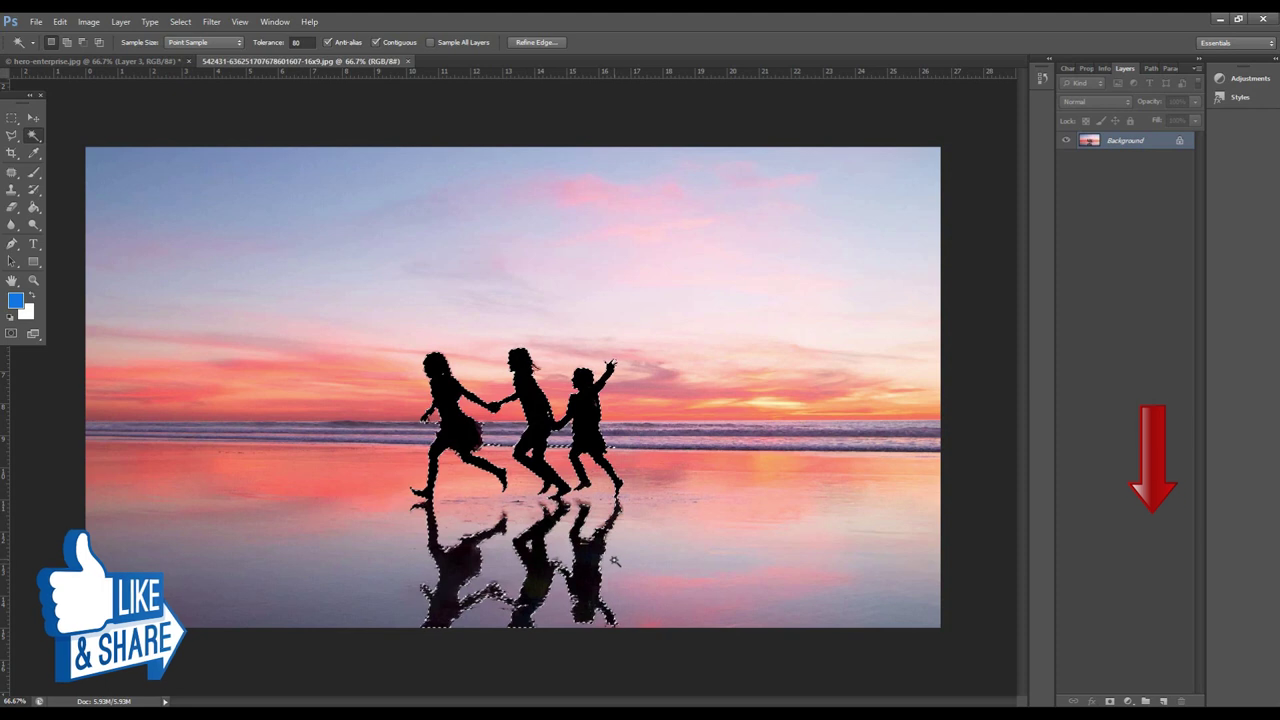
# Copy the silhouettes onto Layer 1, briefly hide Background to check it, then select Background
pyautogui.hotkey('ctrl', 'j')
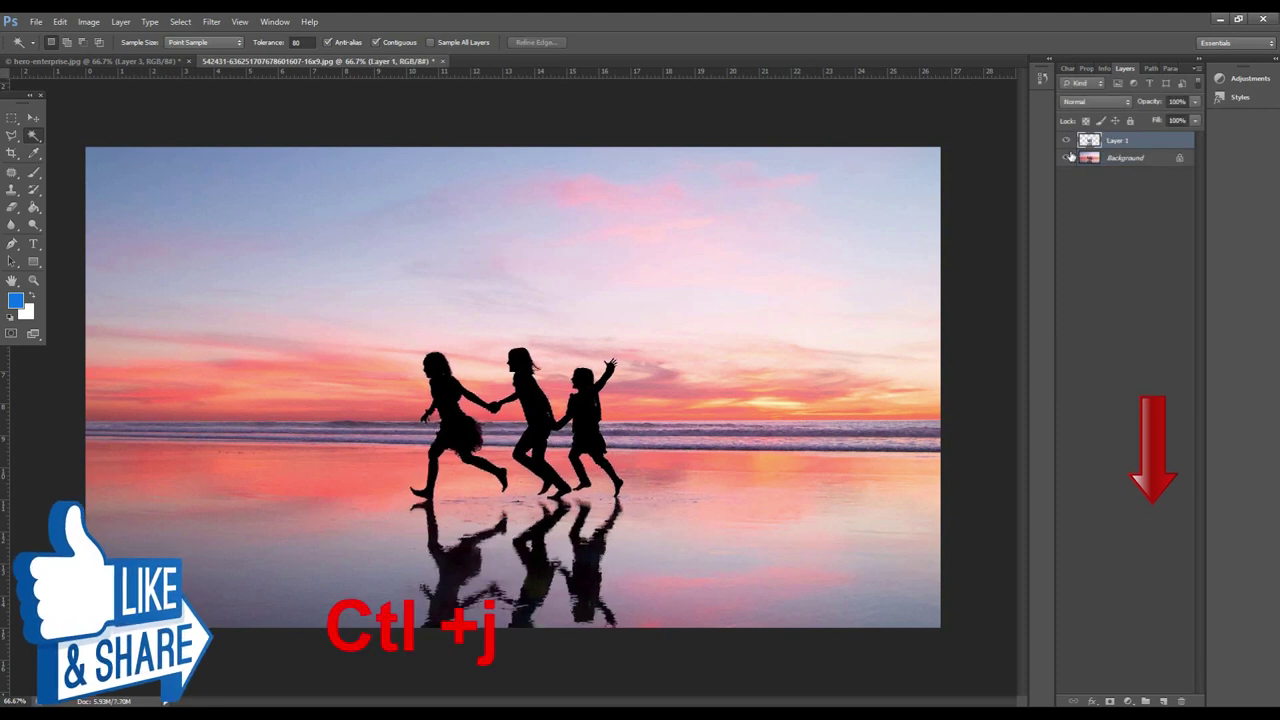
pyautogui.click(1066, 157)
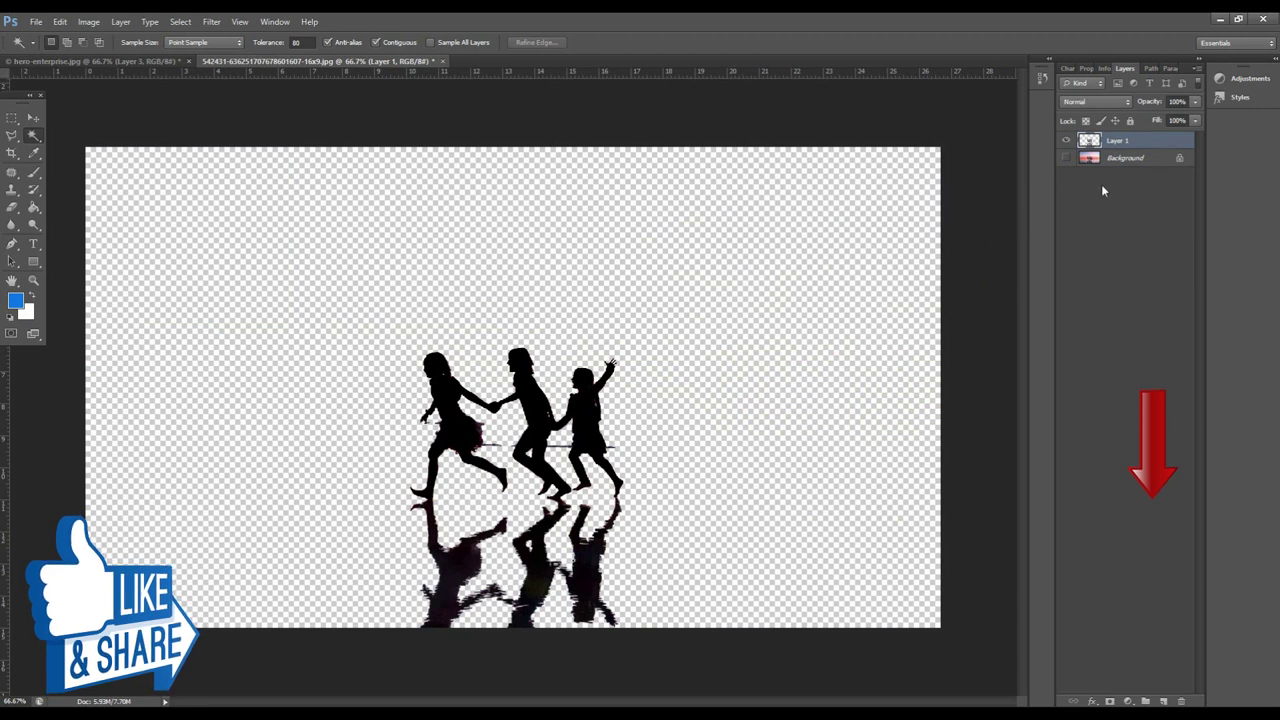
pyautogui.click(1066, 158)
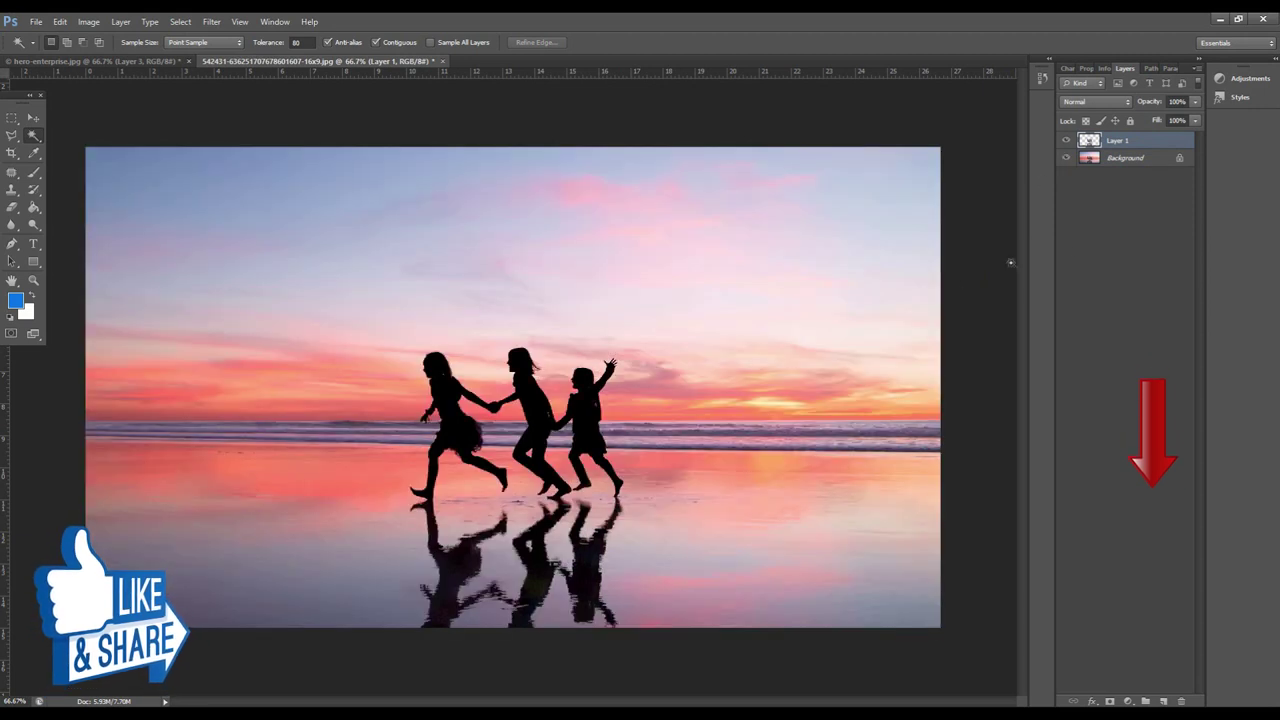
pyautogui.click(1105, 158)
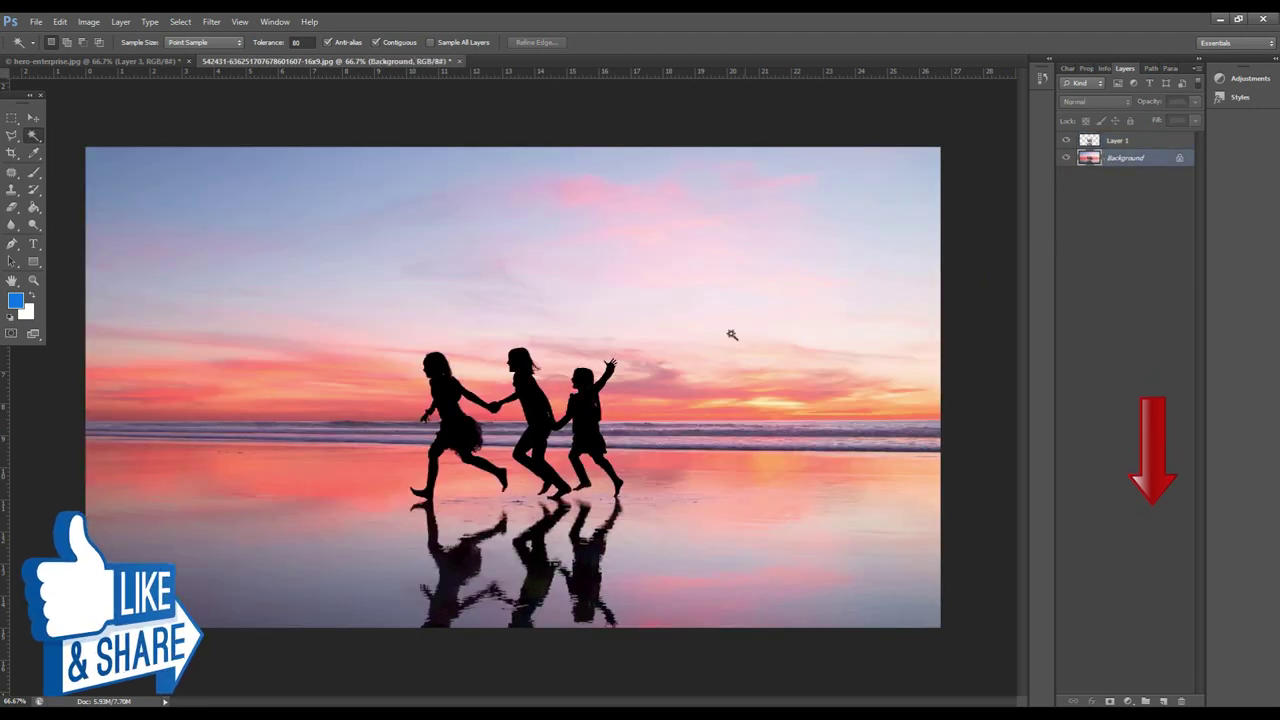
# Magic-wand select the orange sky and the water bands on both sides of the figures
pyautogui.click(667, 399)
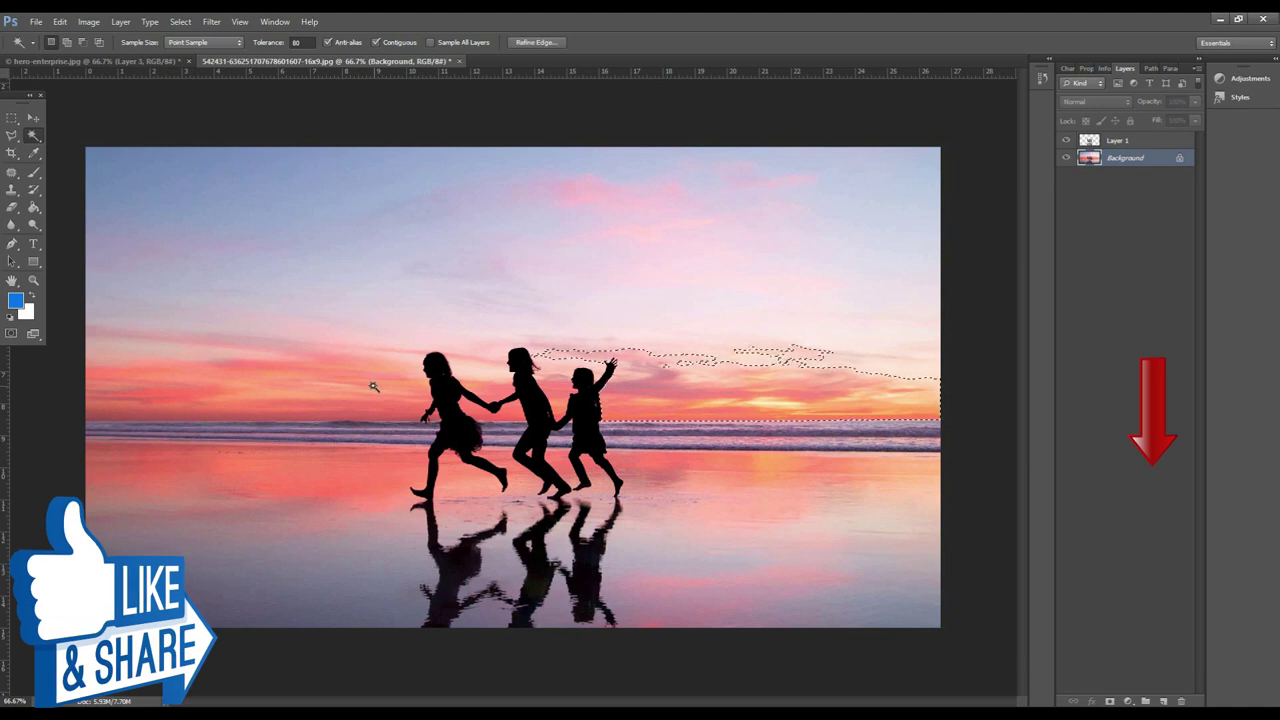
pyautogui.keyDown('shift'); pyautogui.click(330, 398); pyautogui.keyUp('shift')
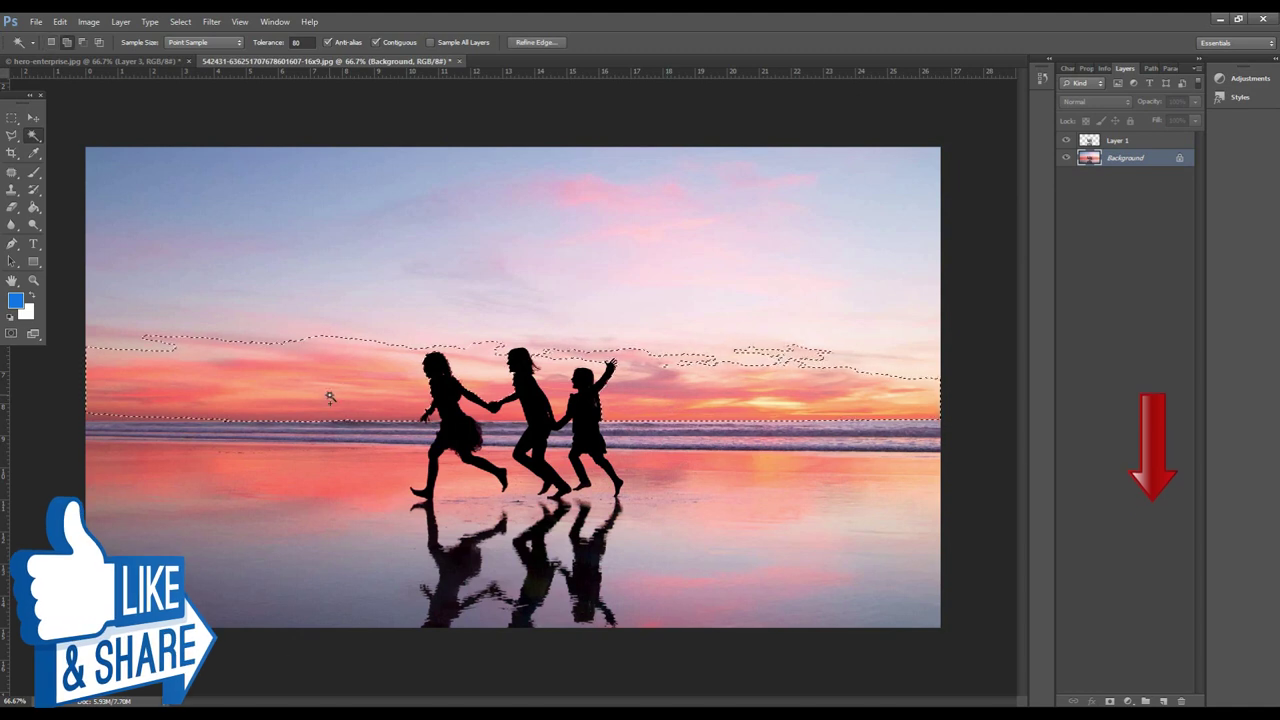
pyautogui.keyDown('shift'); pyautogui.click(271, 466); pyautogui.keyUp('shift')
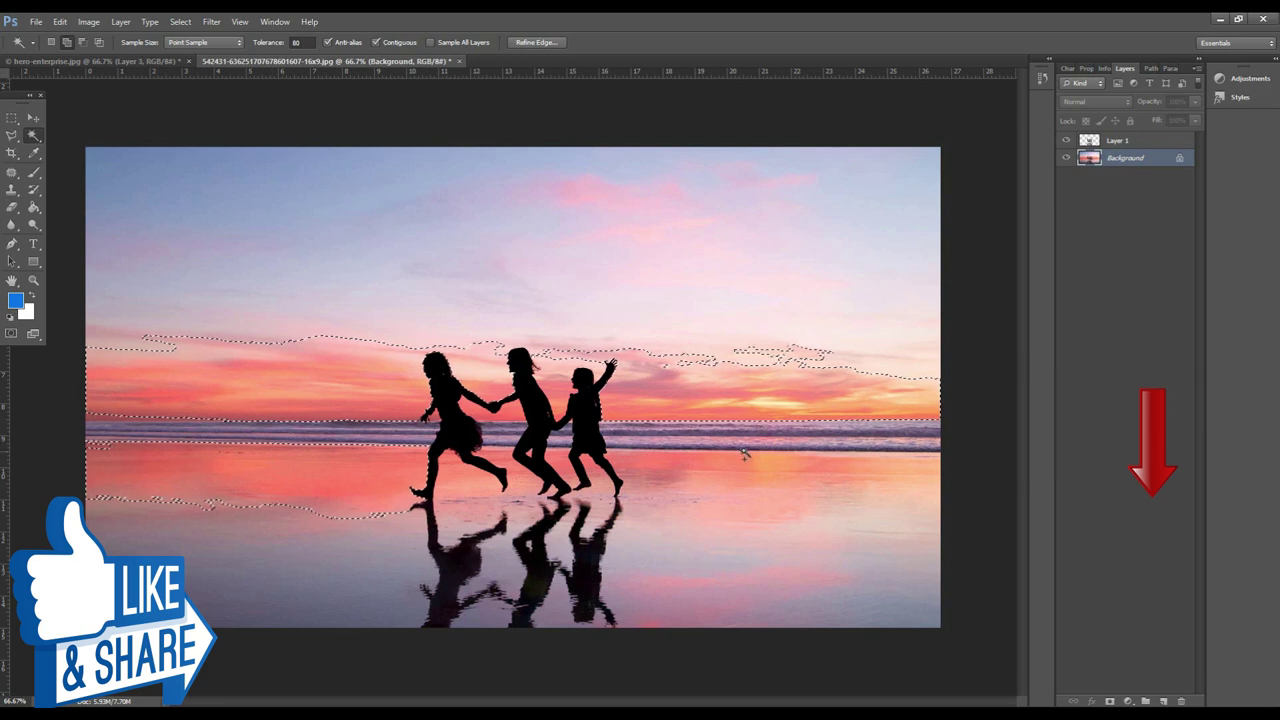
pyautogui.keyDown('shift'); pyautogui.click(694, 457); pyautogui.keyUp('shift')
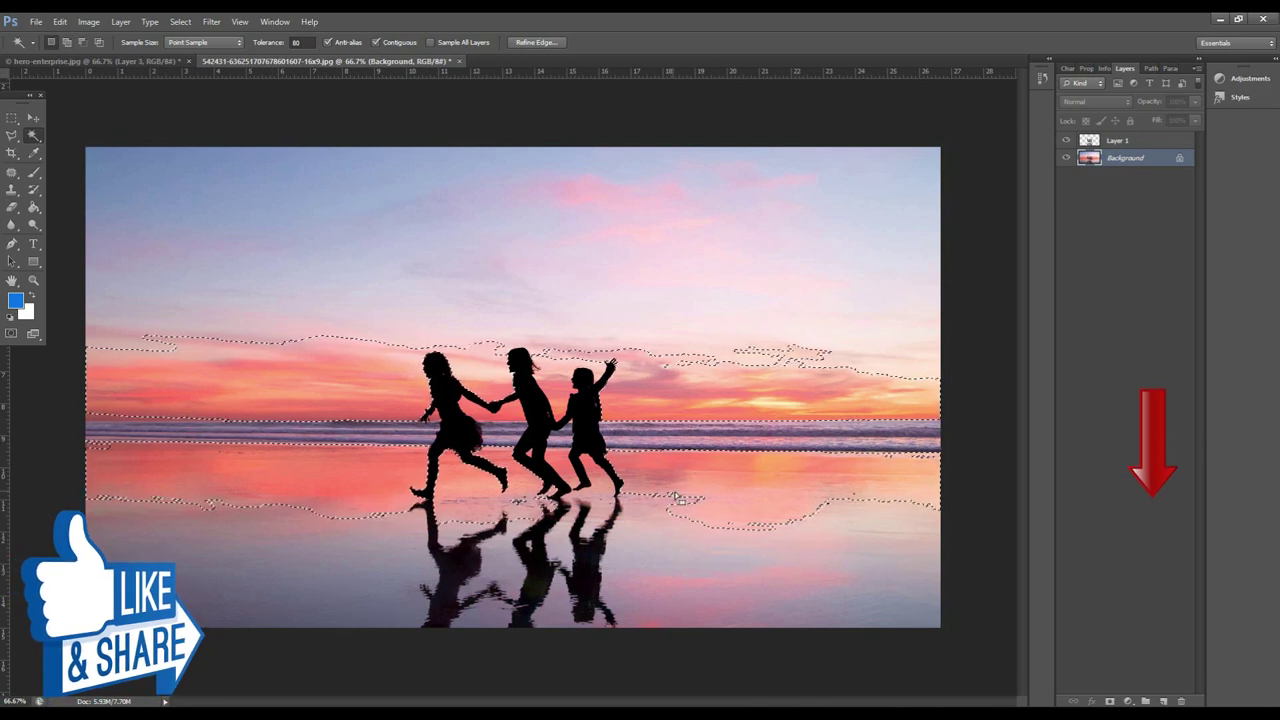
# Copy the sky and water bands to Layer 2, check it, then hide Layer 1 and Layer 2
pyautogui.hotkey('ctrl', 'j')
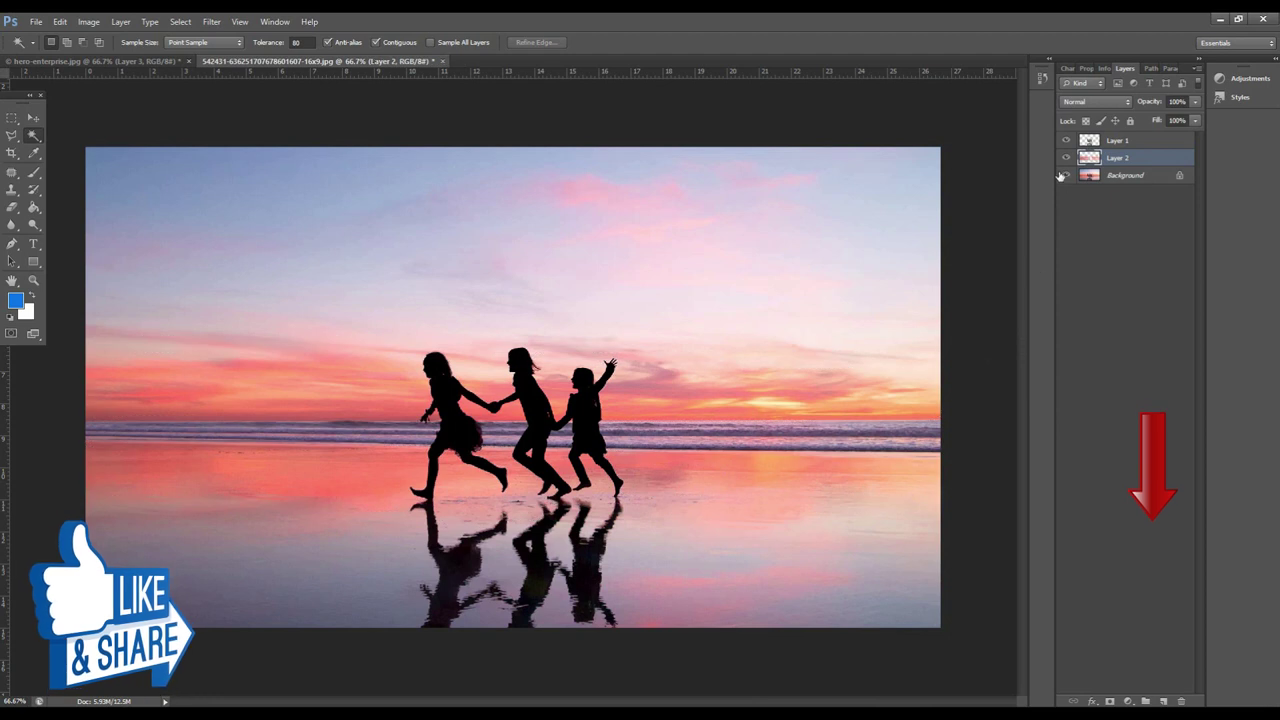
pyautogui.click(1066, 177)
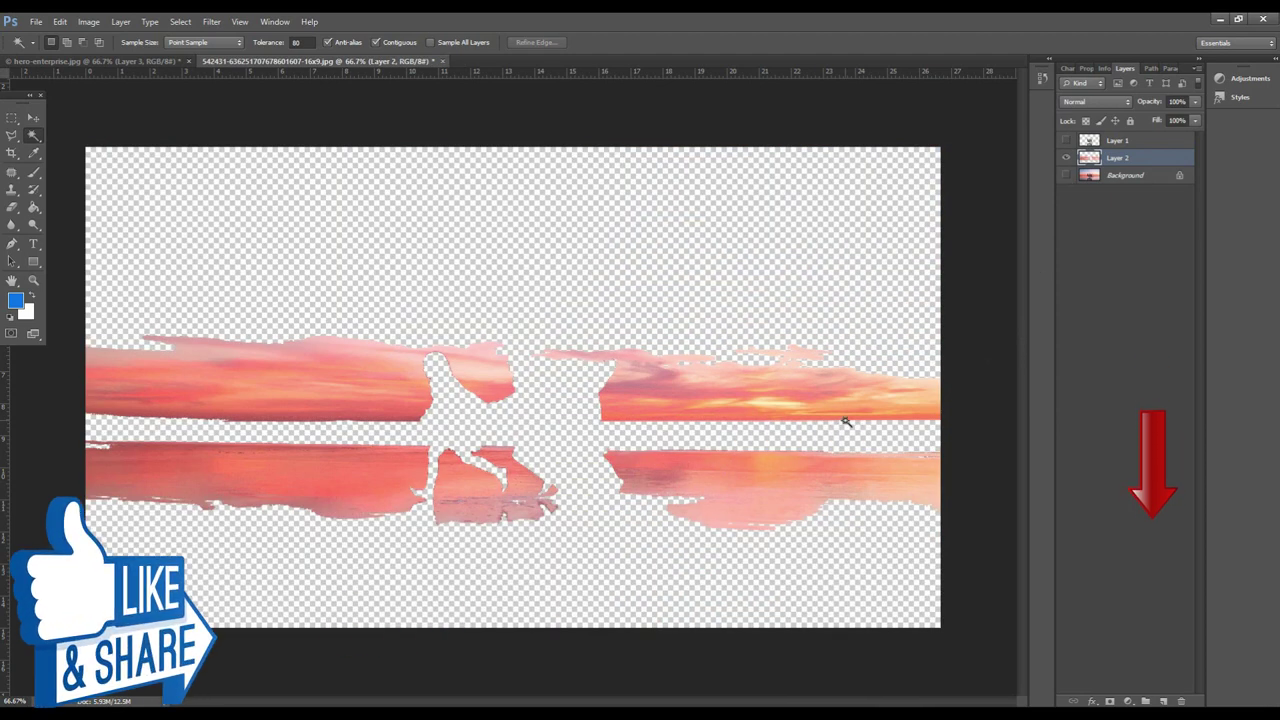
pyautogui.click(1066, 175)
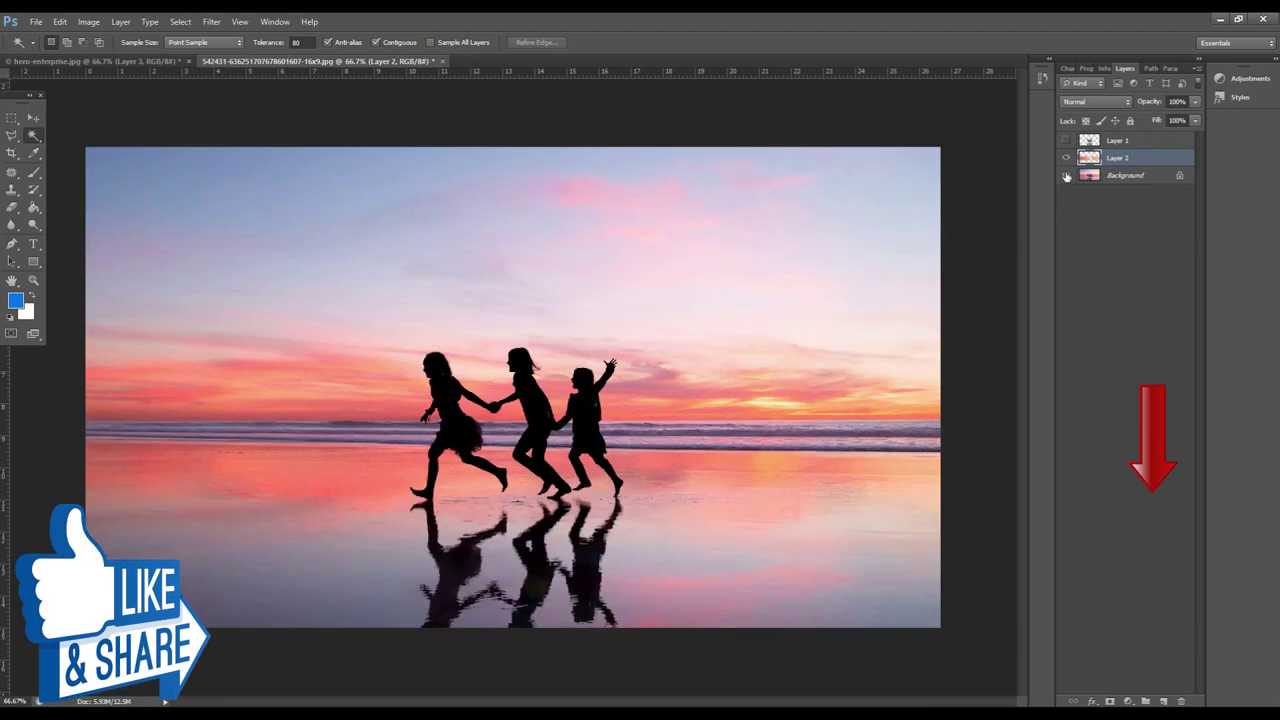
pyautogui.click(298, 43)
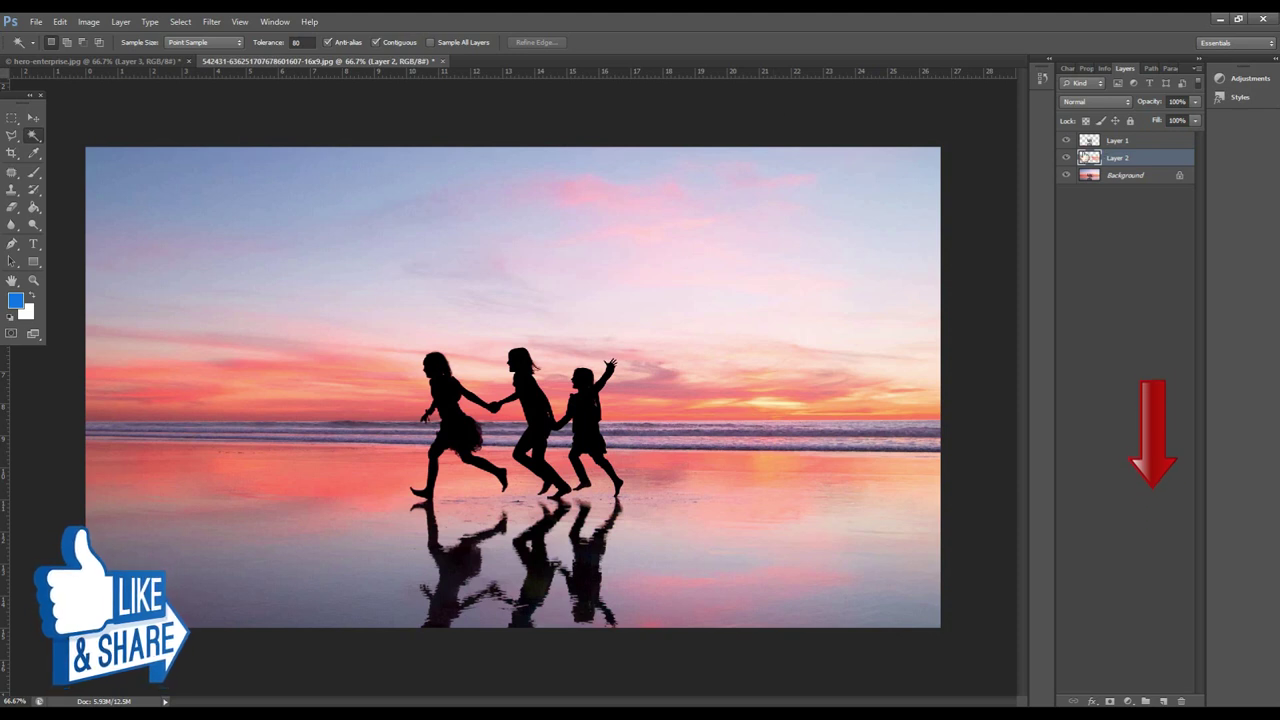
pyautogui.click(1067, 159)
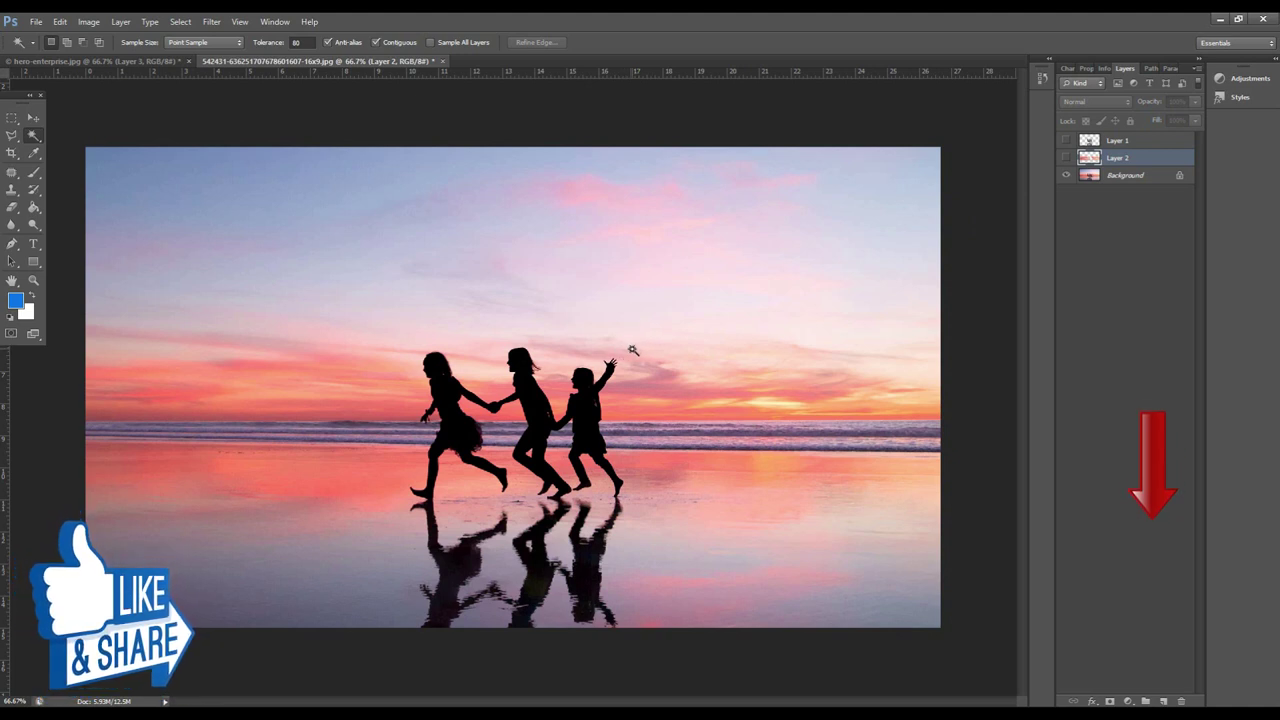
# Set Magic Wand tolerance to 10 and select a thin horizon glow strip right of the figures
pyautogui.click(300, 42)
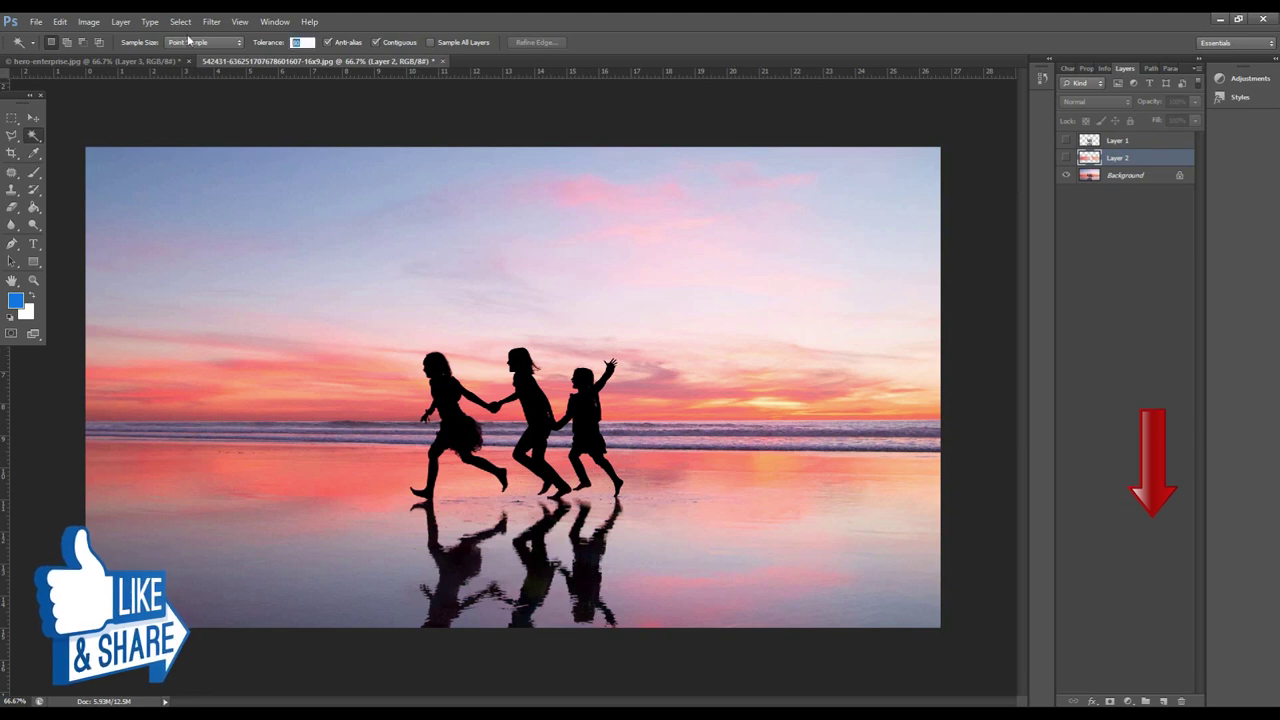
pyautogui.write('10')
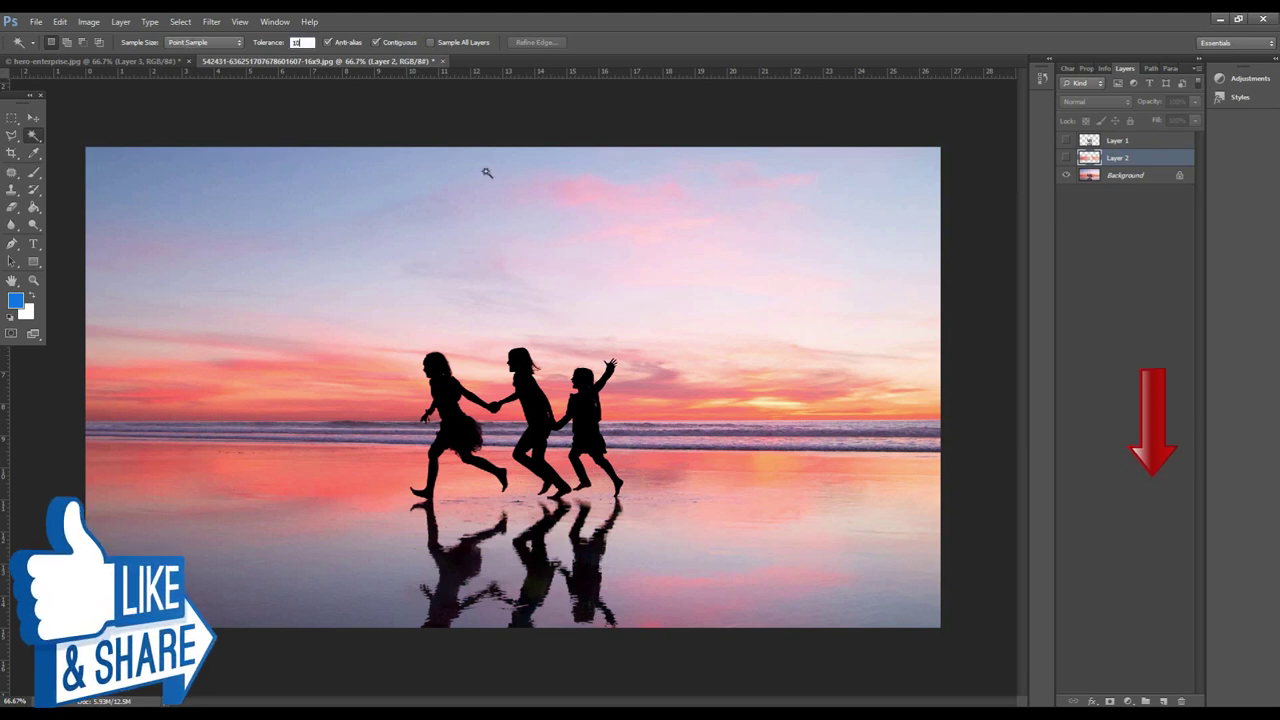
pyautogui.click(665, 404)
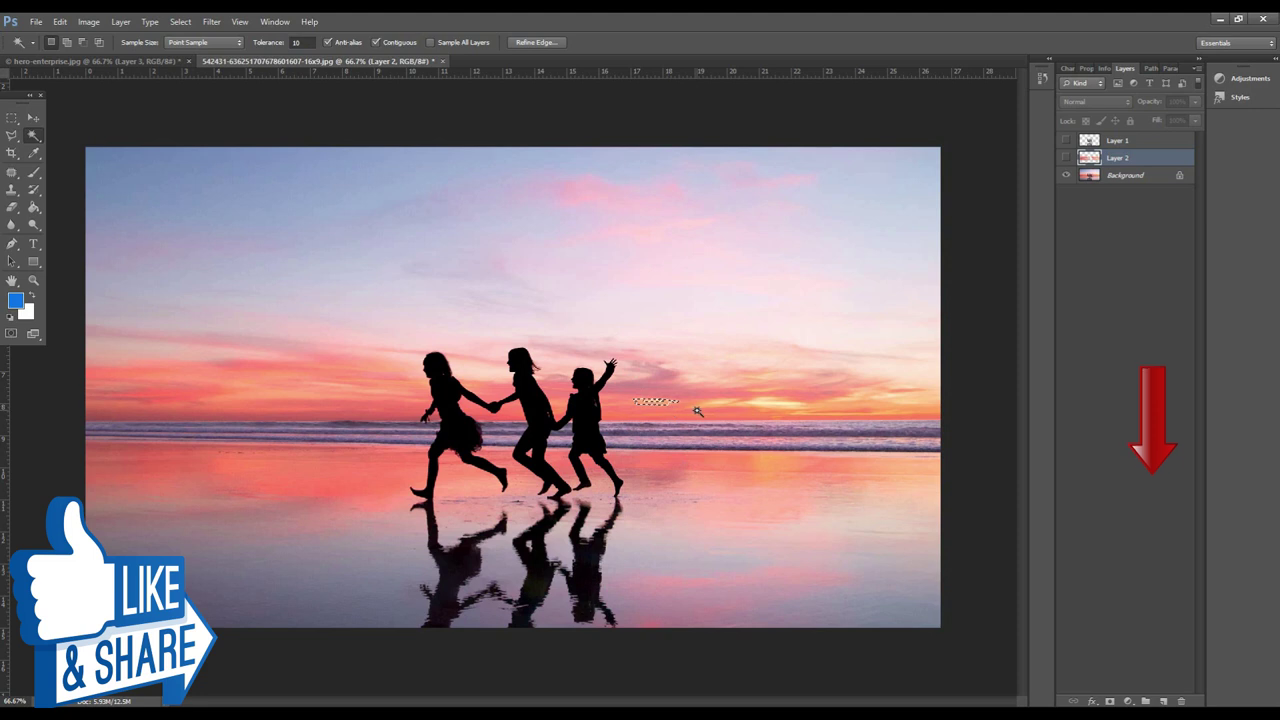
pyautogui.keyDown('shift'); pyautogui.click(765, 412); pyautogui.keyUp('shift')
pyautogui.click(835, 418)
pyautogui.keyDown('shift'); pyautogui.click(880, 405); pyautogui.keyUp('shift')
pyautogui.click(299, 42)
# With tolerance 70, select the right orange sky band and add the left band
pyautogui.write('1')
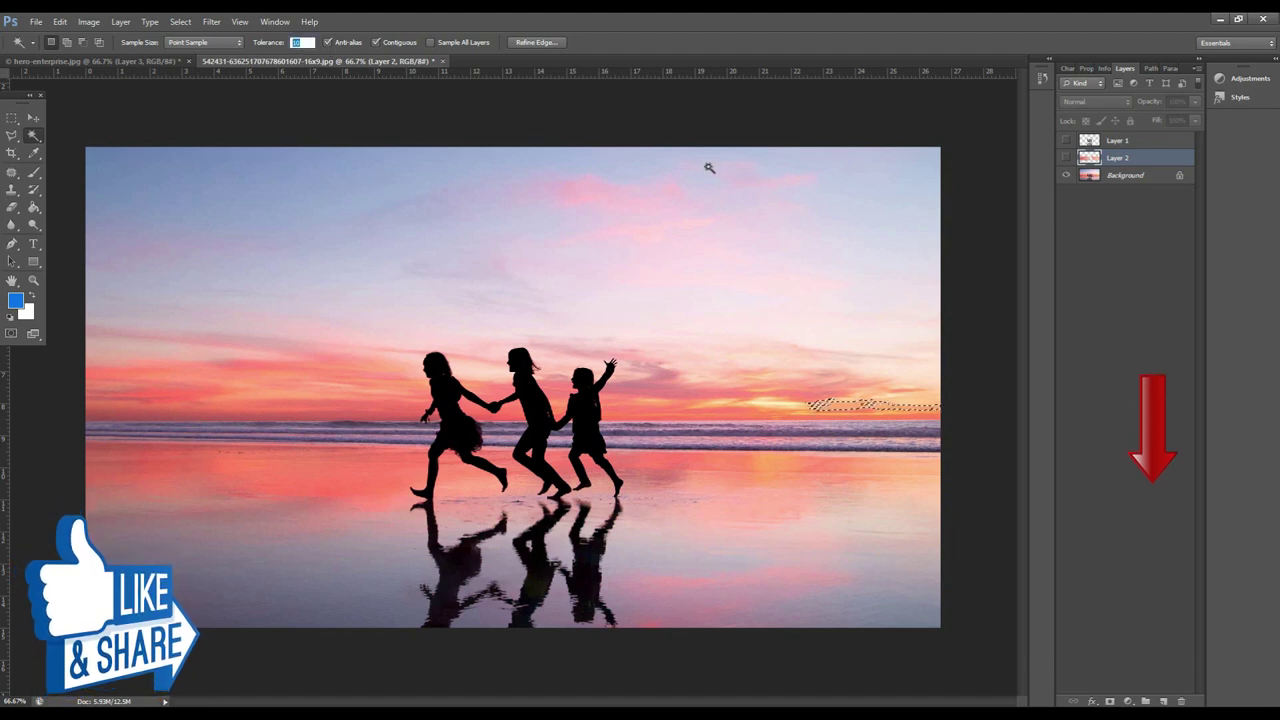
pyautogui.write('70')
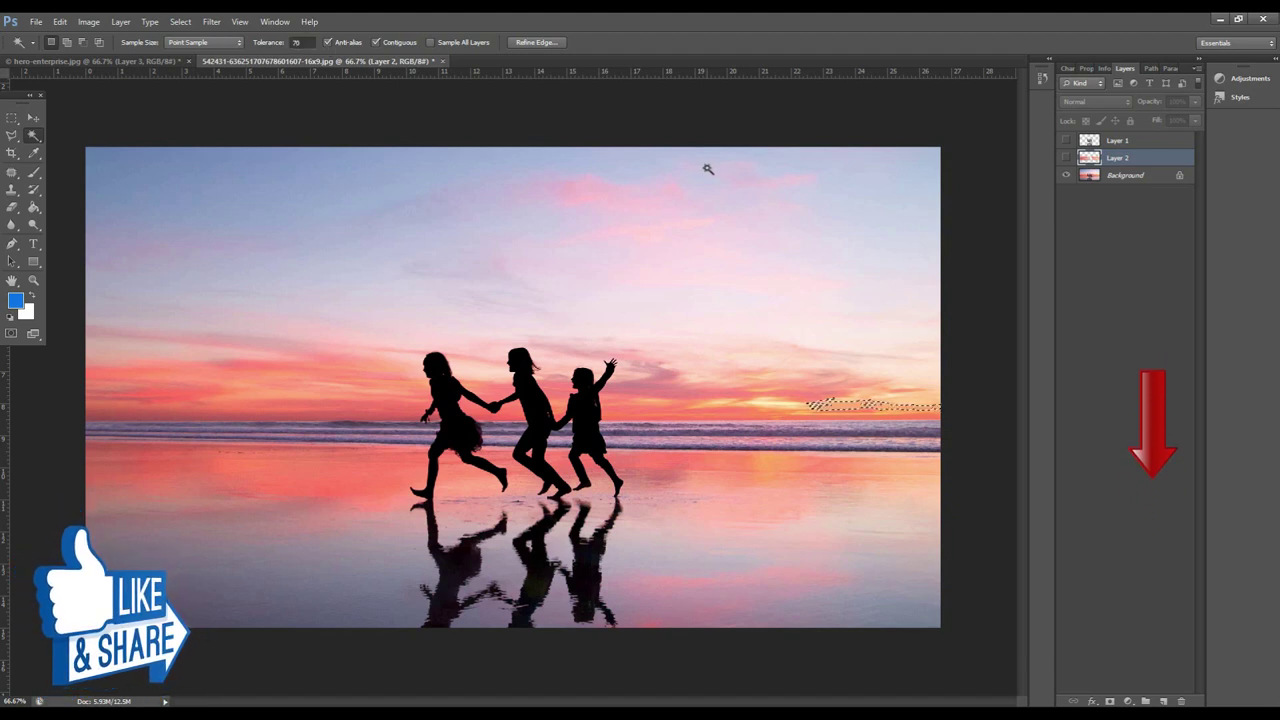
pyautogui.click(352, 397)
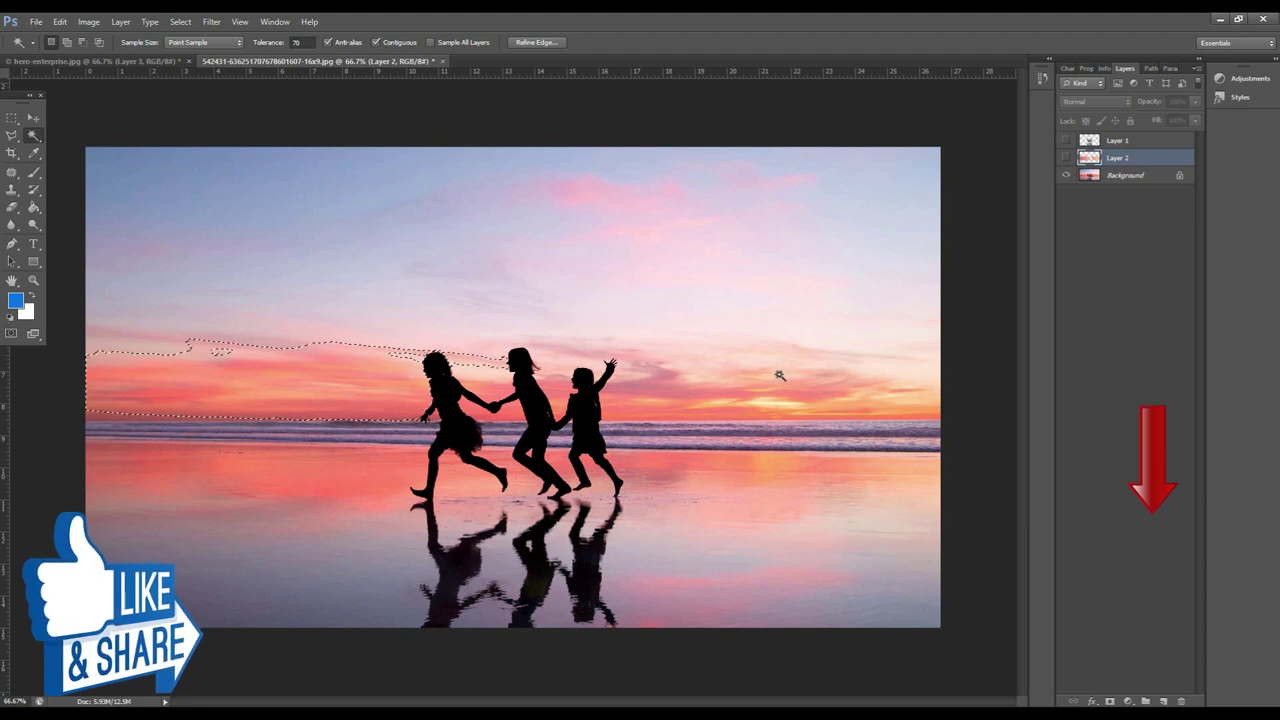
pyautogui.click(718, 410)
pyautogui.keyDown('shift'); pyautogui.click(338, 398); pyautogui.keyUp('shift')
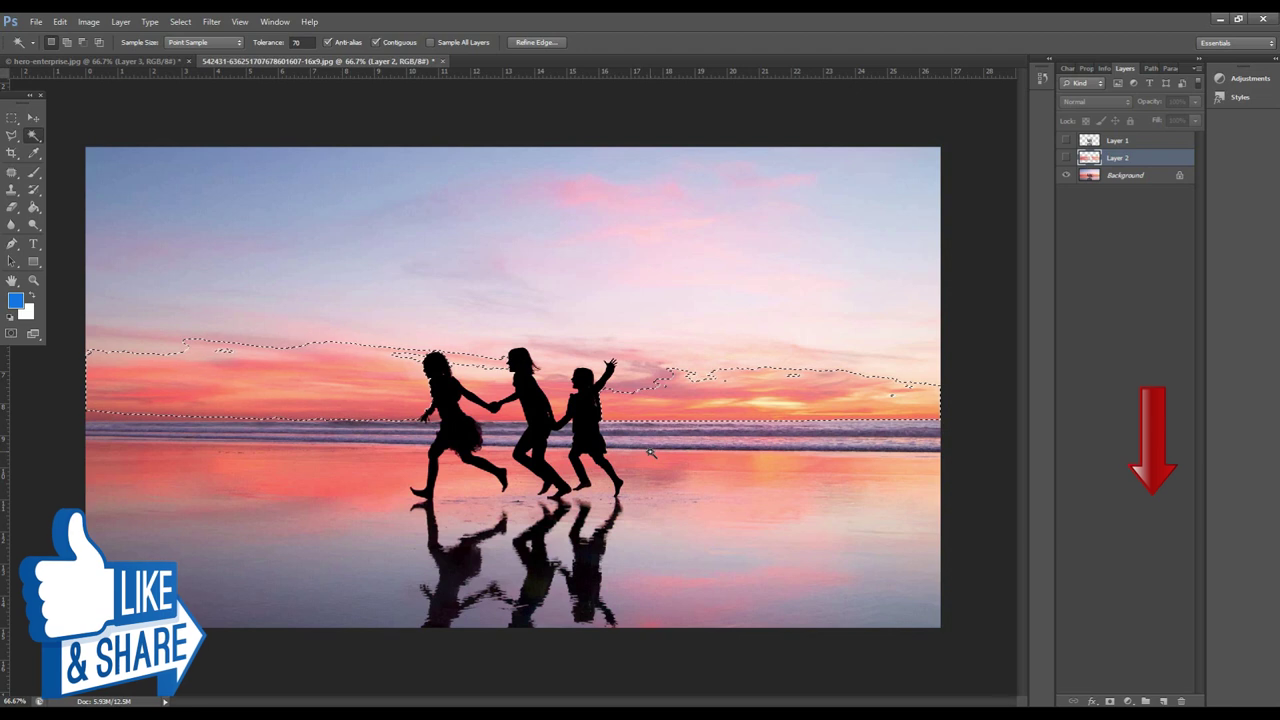